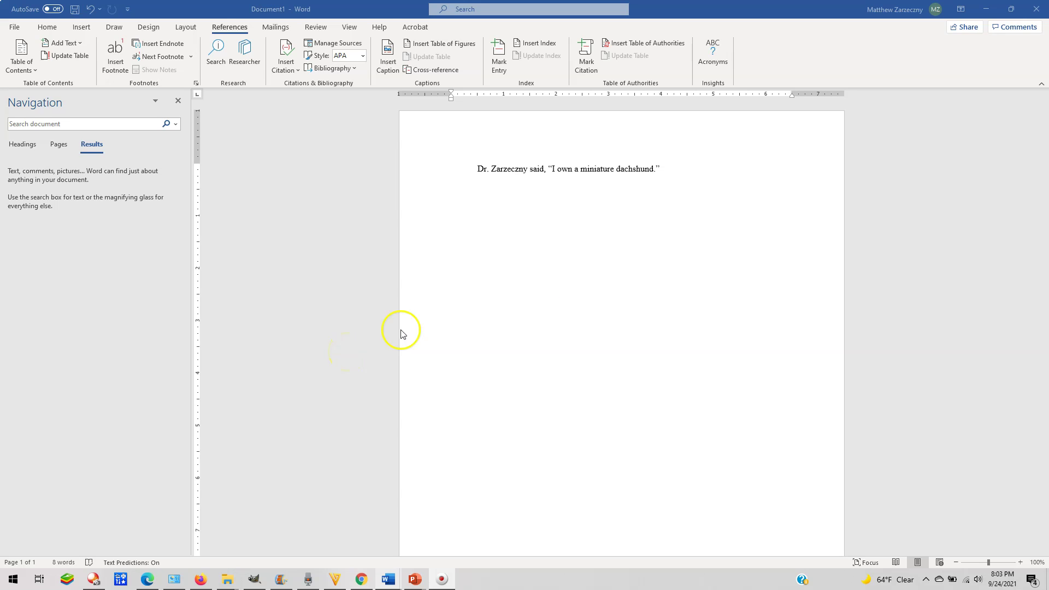
- Insert a footnote at the end of the sentence quoting “I own a miniature dachshund.”
click(671, 174)
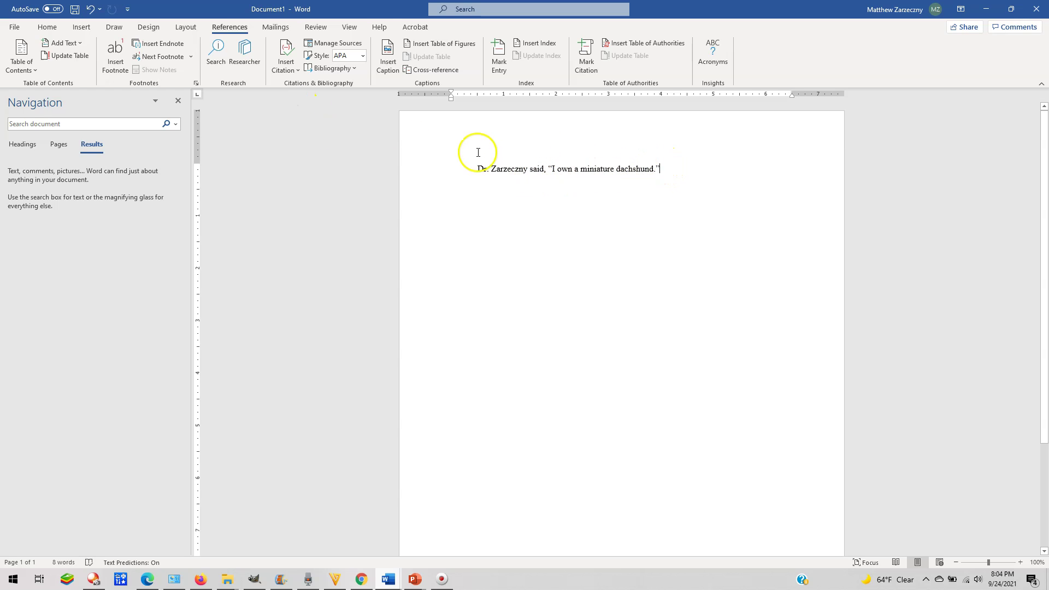
click(47, 27)
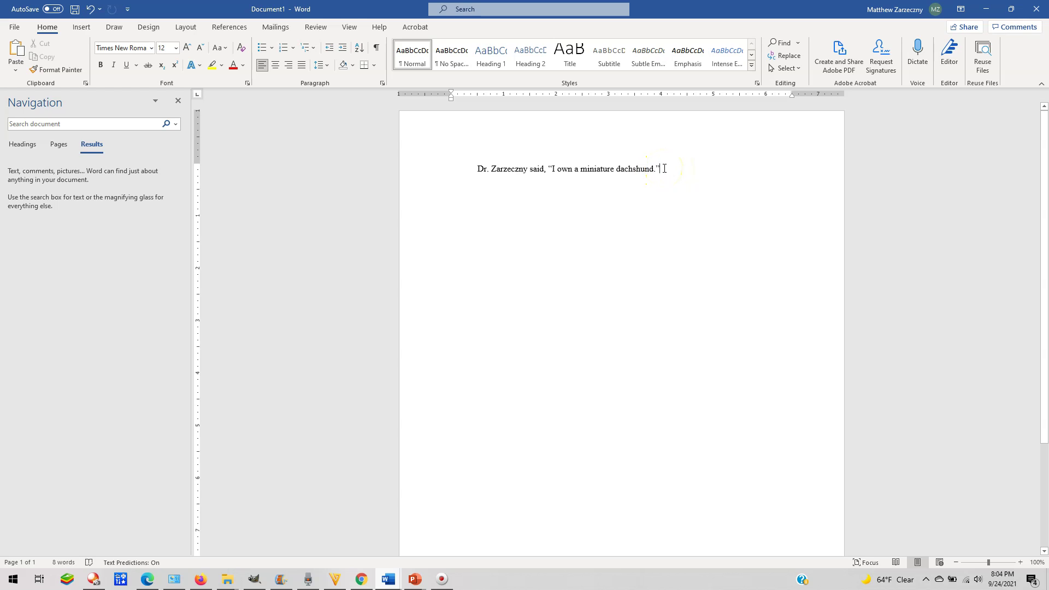
click(475, 170)
click(672, 170)
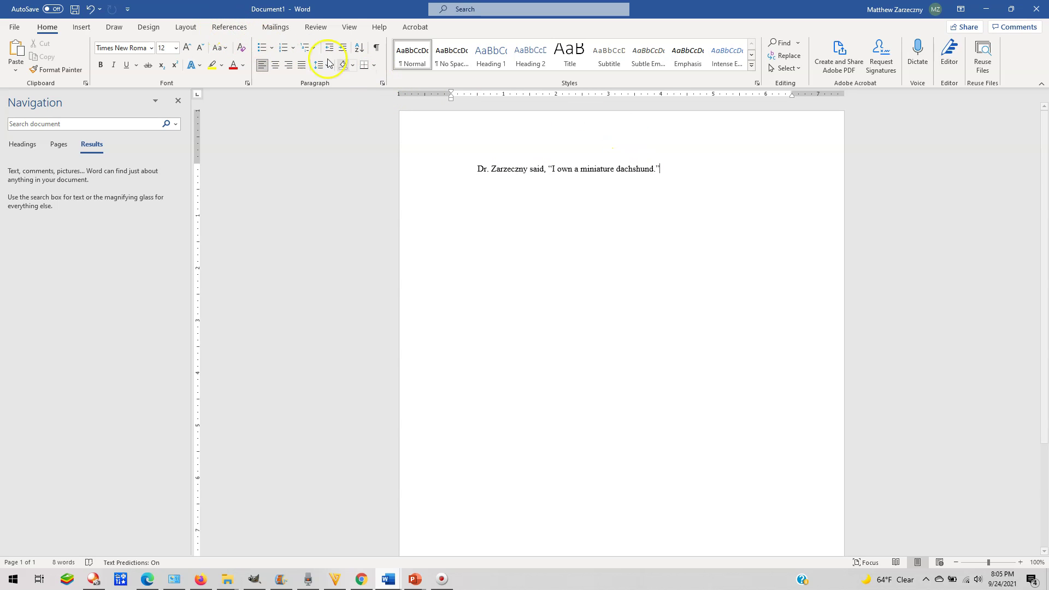
click(225, 34)
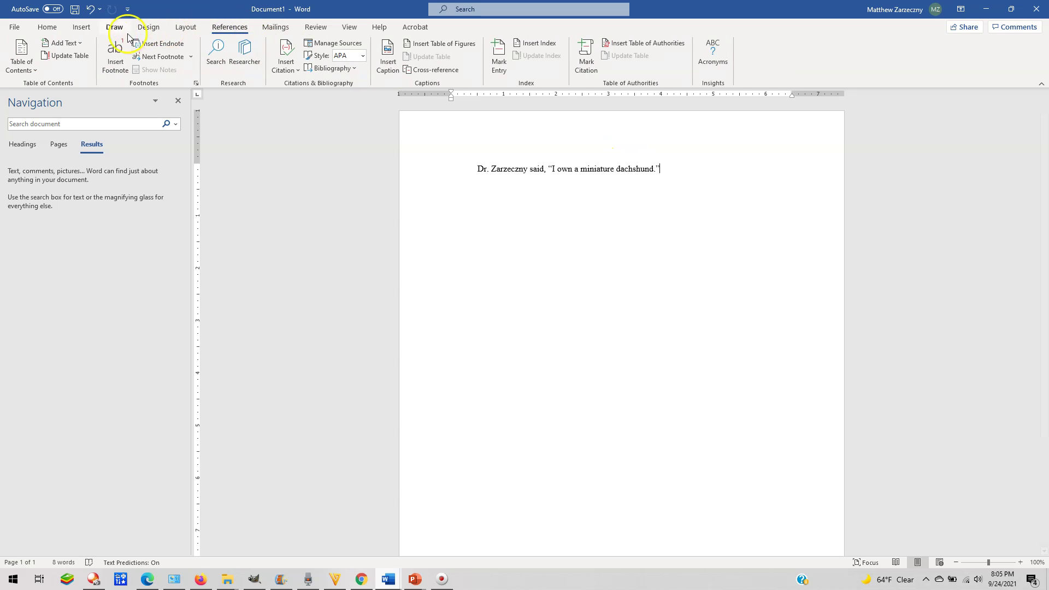
click(112, 62)
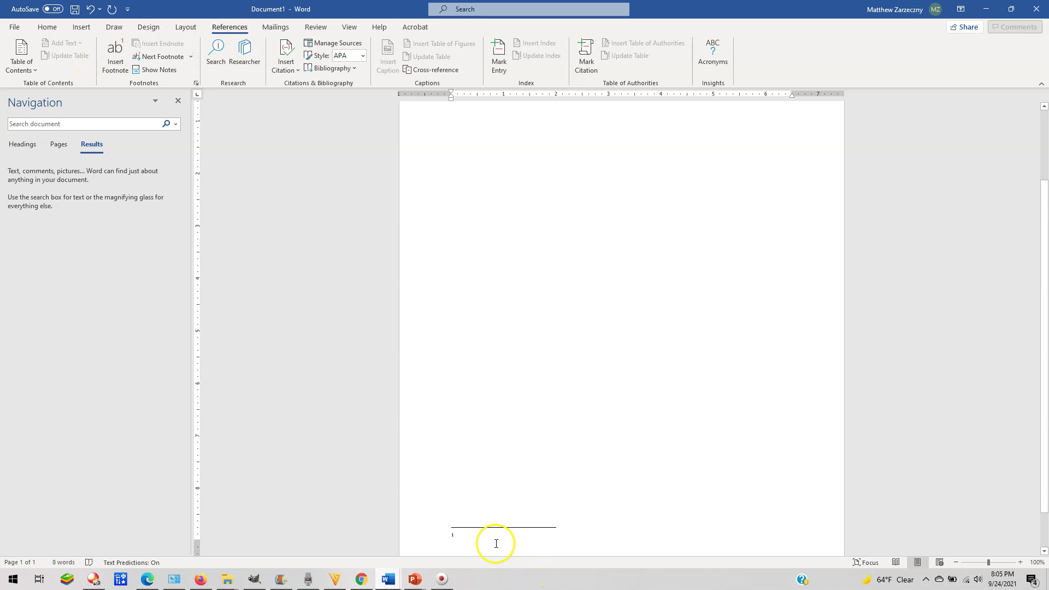
scroll(495, 544, up, 3)
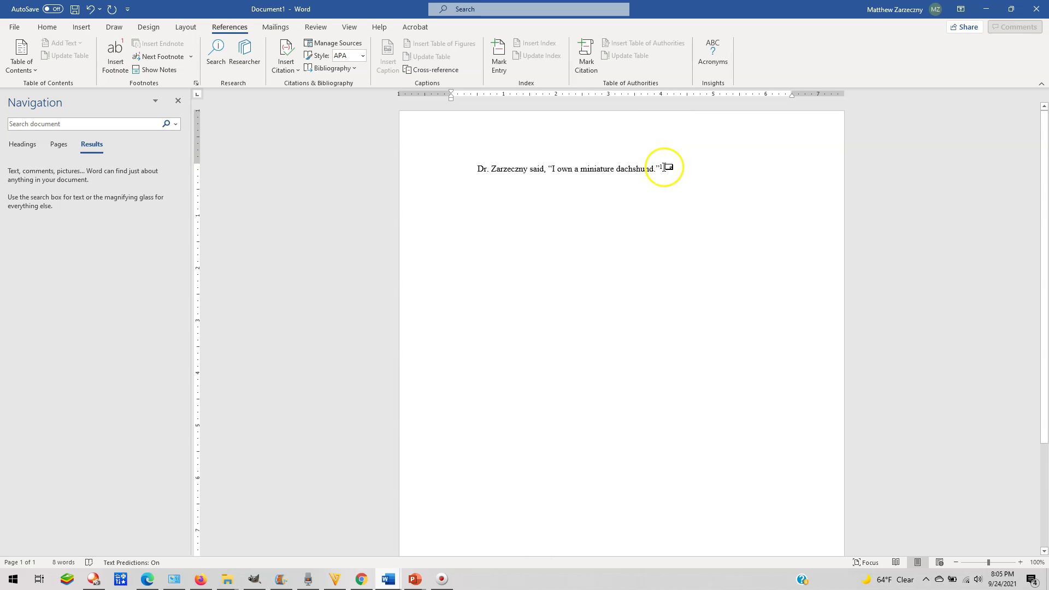
scroll(628, 301, down, 1)
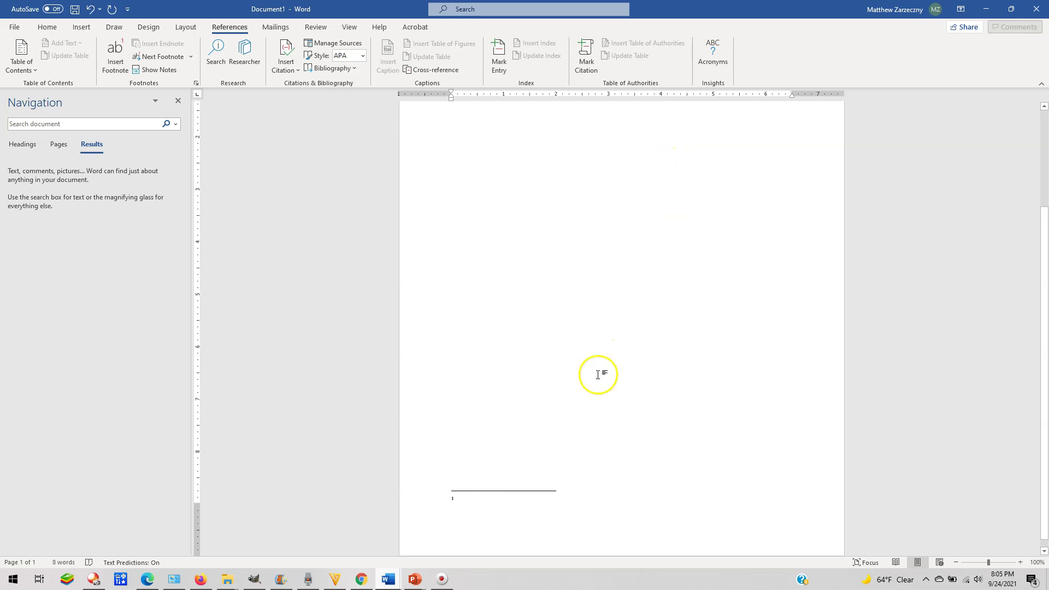
scroll(527, 373, up, 1)
- Try to set the font of the empty footnote to Times New Roman
click(508, 169)
click(47, 27)
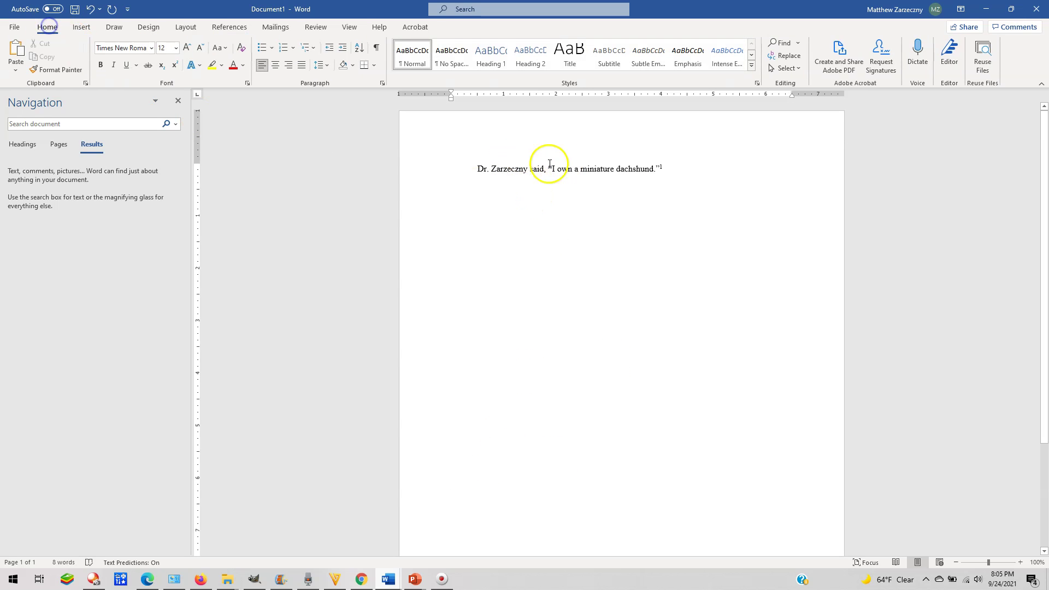
scroll(571, 284, down, 5)
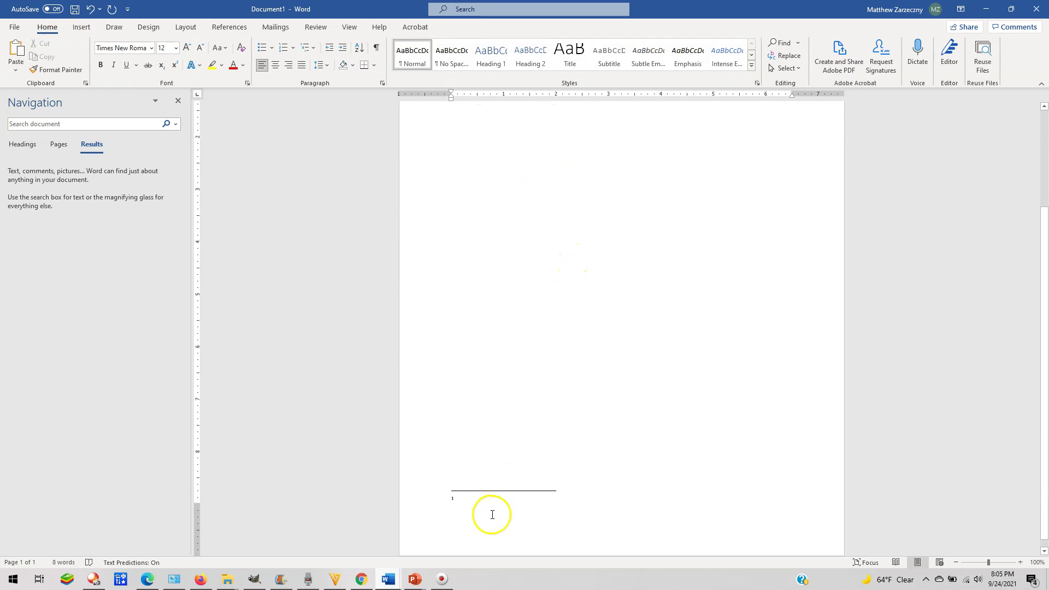
click(486, 504)
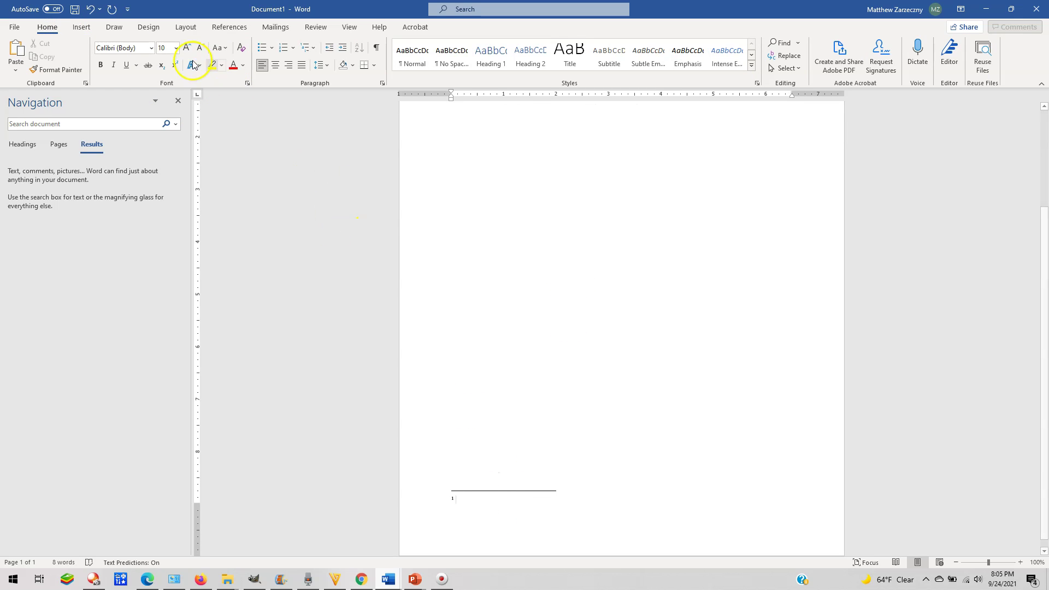
click(151, 48)
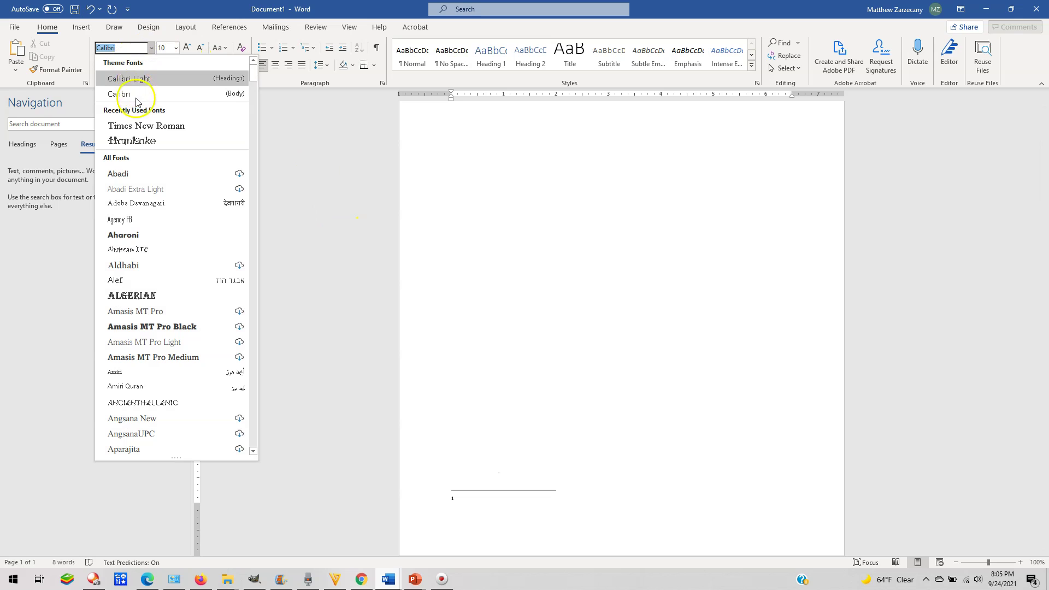
click(146, 126)
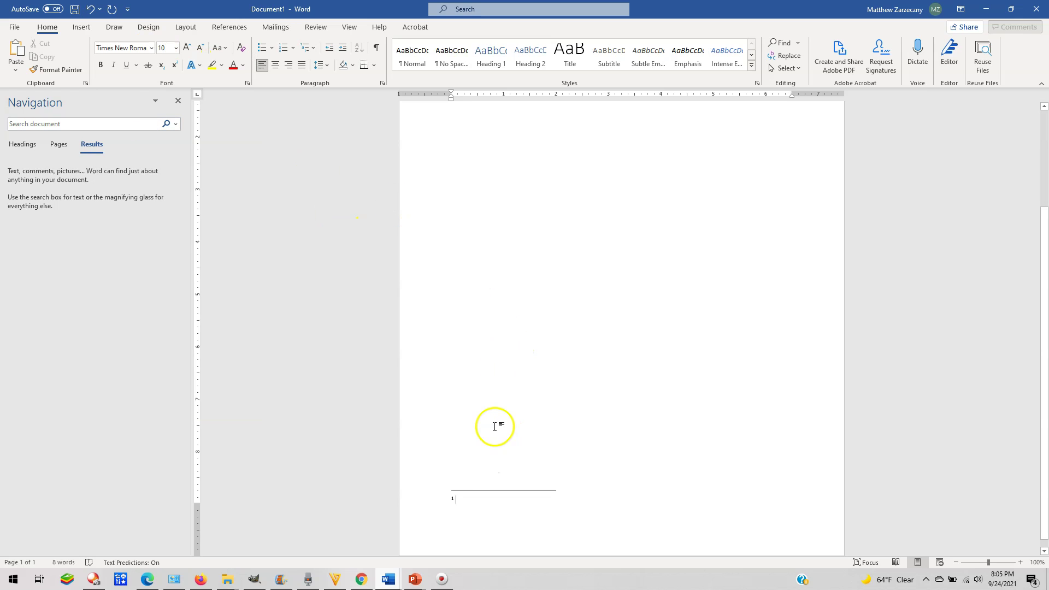
click(494, 504)
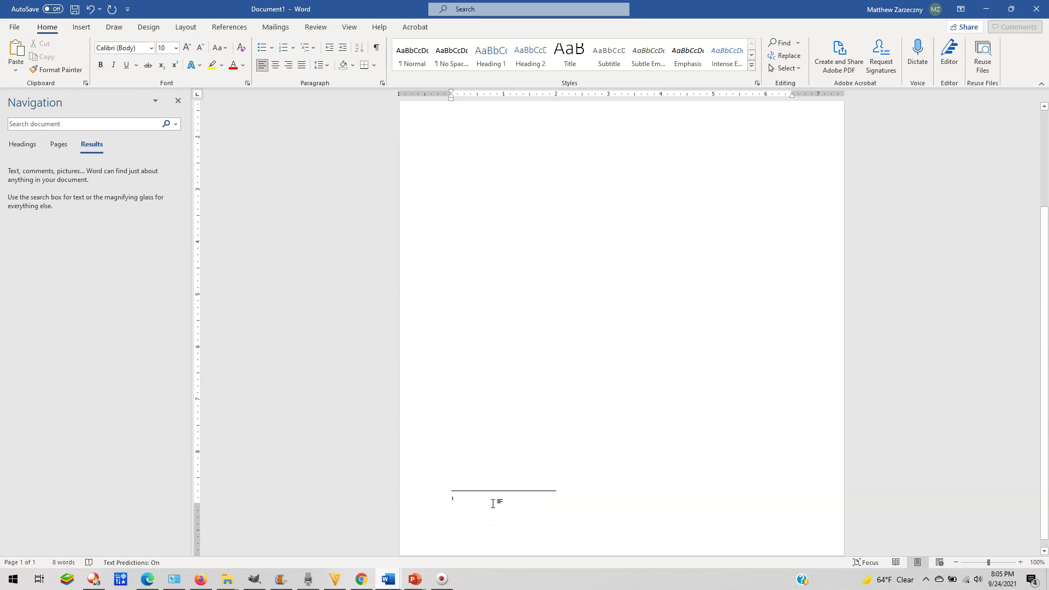
- Give the footnote paragraph a first-line special indentation
right_click(493, 504)
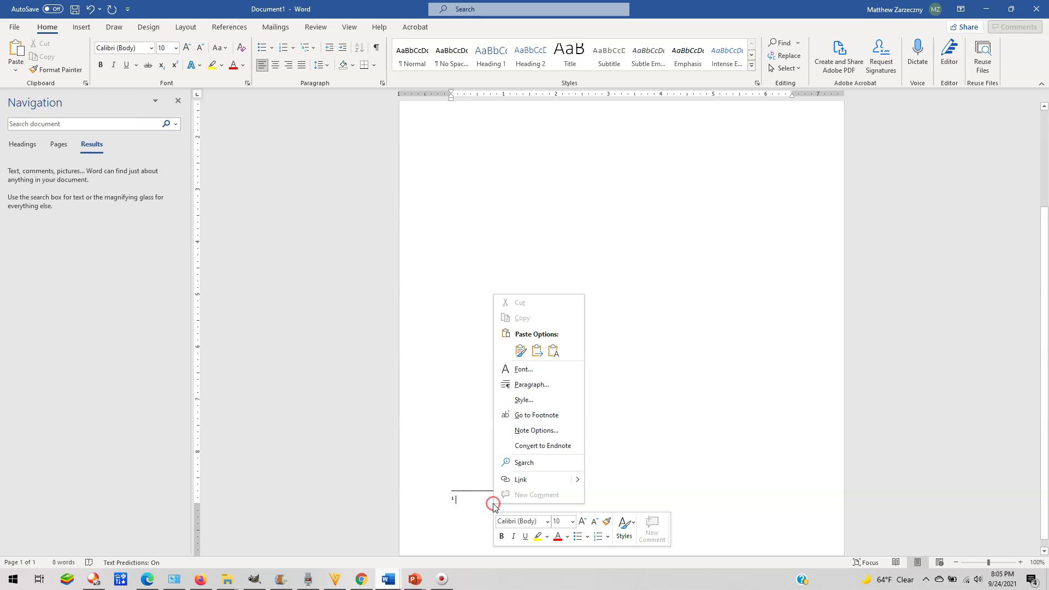
click(533, 384)
click(583, 247)
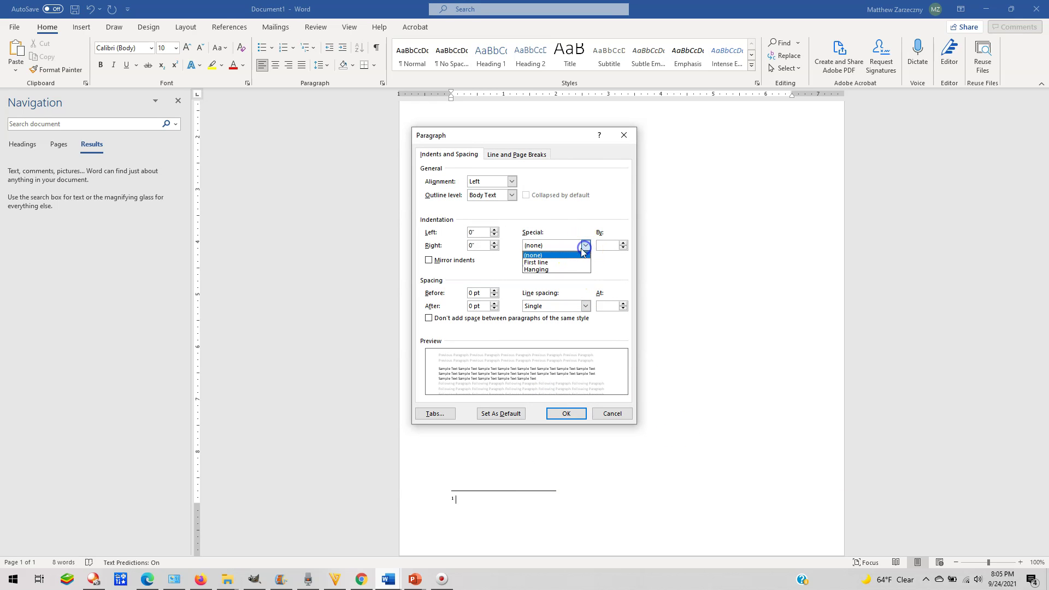
click(552, 265)
click(571, 414)
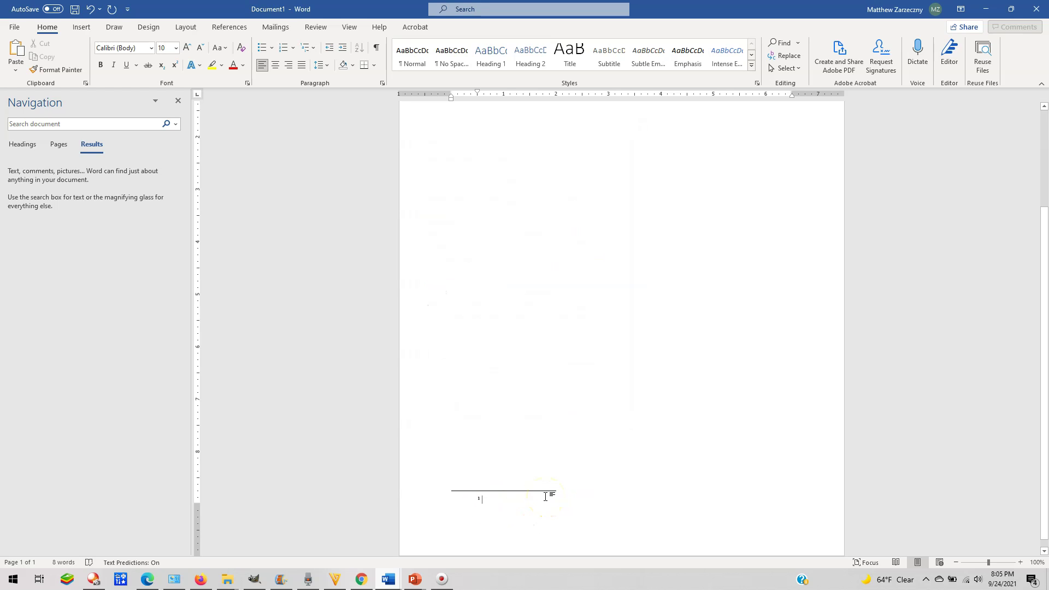
scroll(545, 495, up, 3)
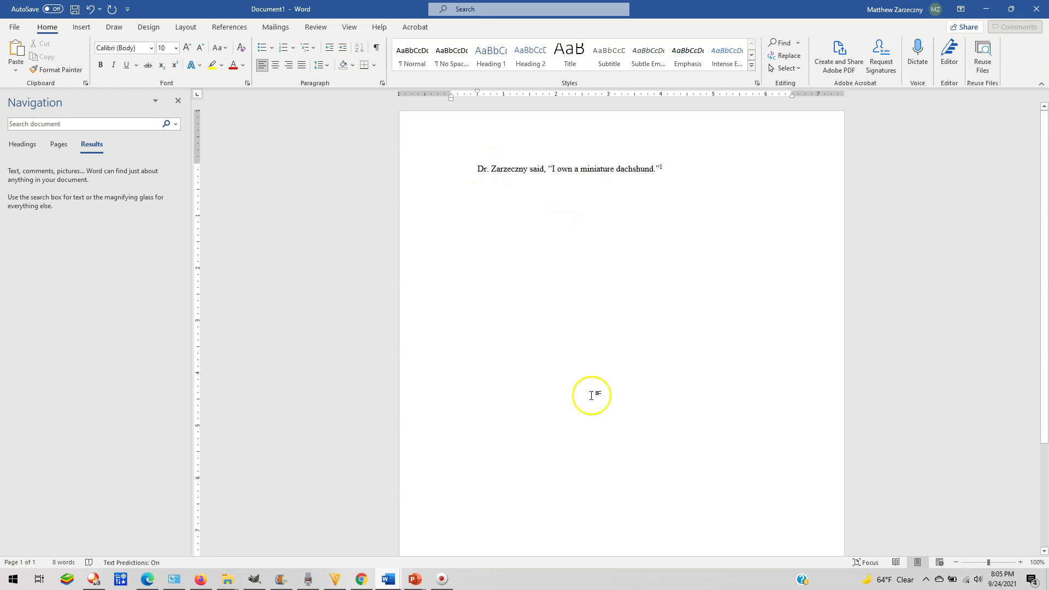
scroll(591, 395, down, 5)
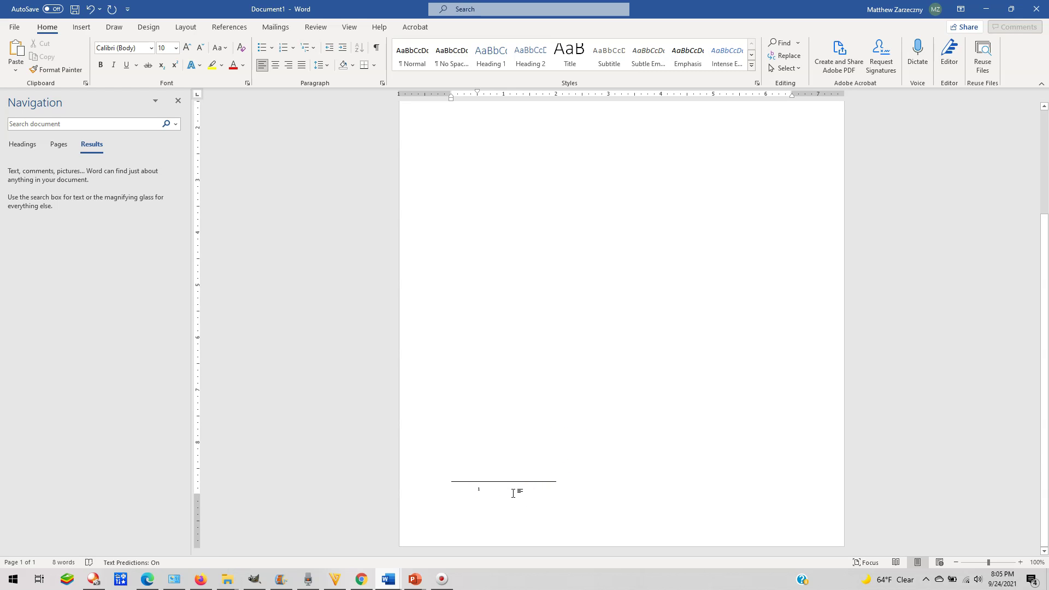
- Start footnote 1 with the author's full name, a comma and an opening quotation mark
click(501, 490)
click(514, 494)
double_click(509, 493)
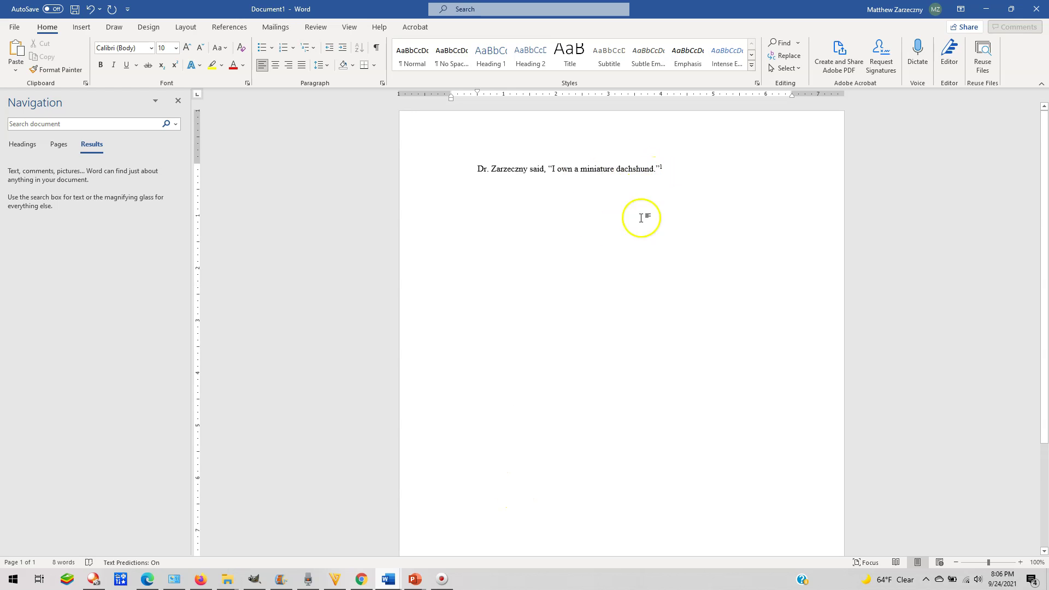
scroll(641, 234, down, 3)
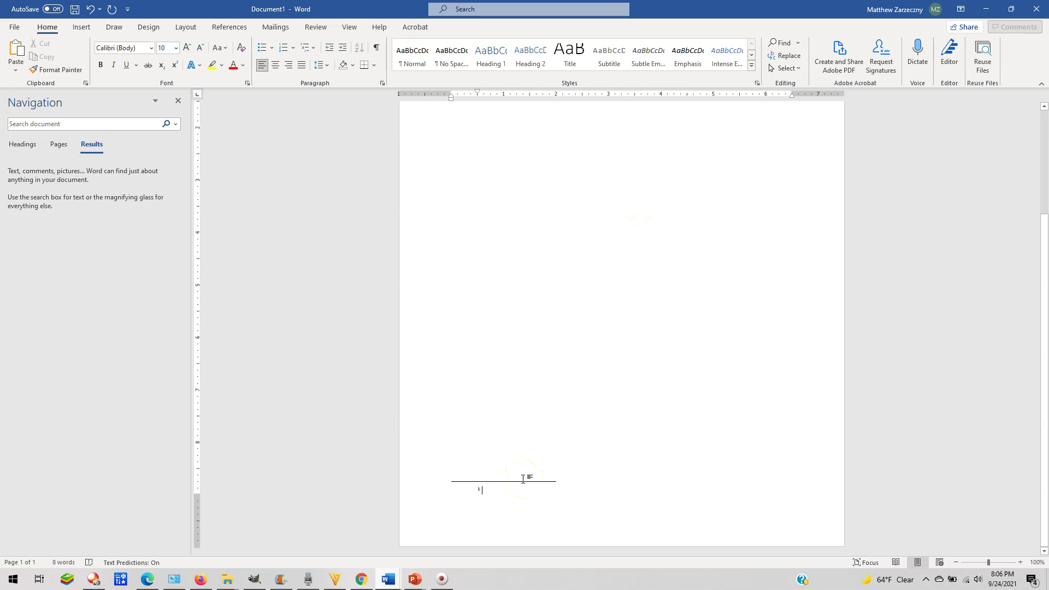
text(Matthew Z)
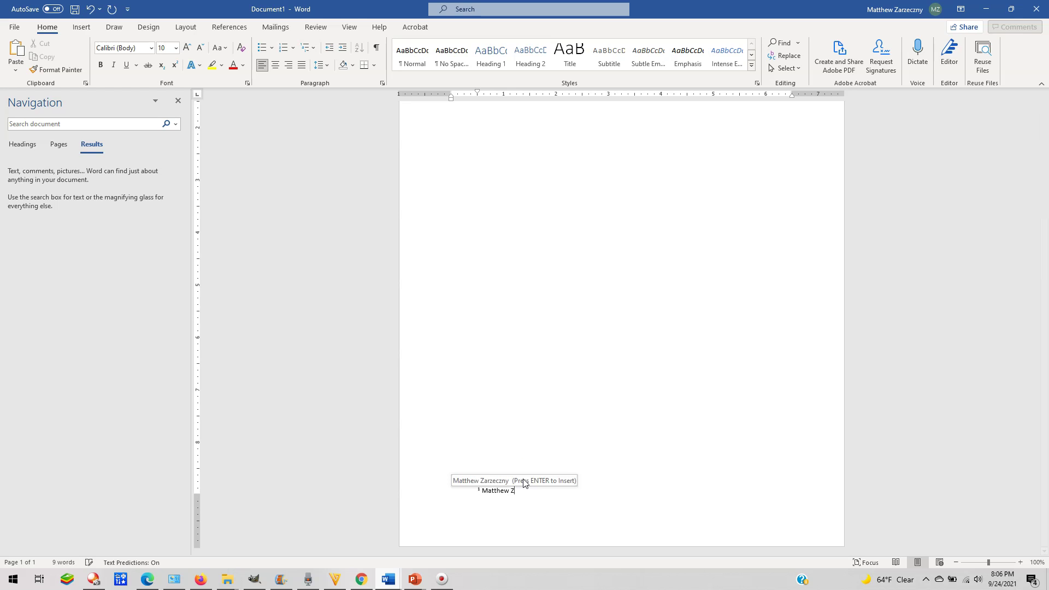
text(arzeczny, “)
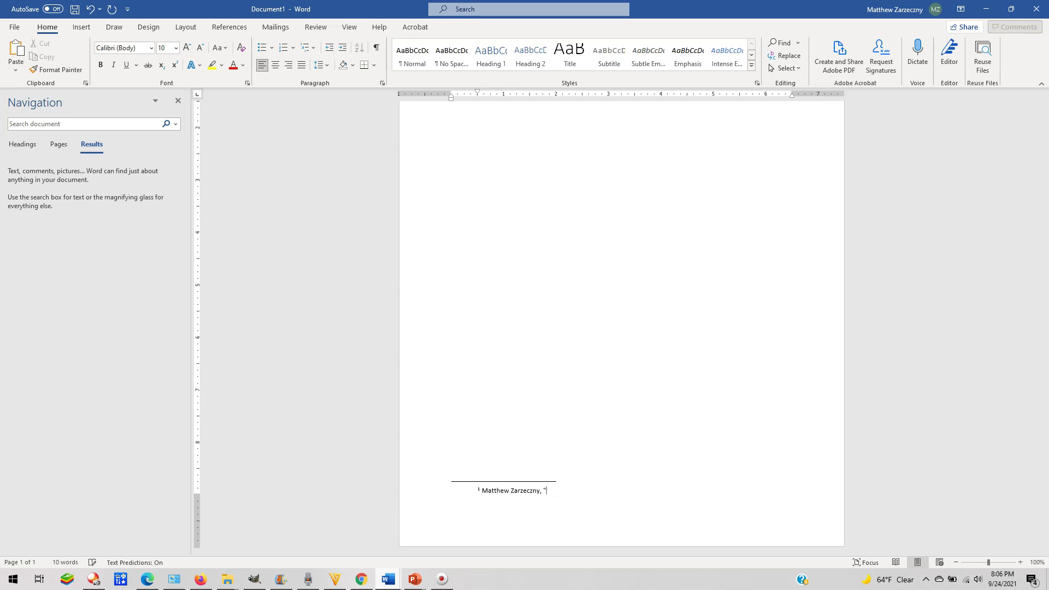
- Continue the footnote with the quoted title “Miniature Dachshunds,” followed by the book title Dogs in italics
text(, "Miniature Dachshunds,)
key(Return)
text(")
key(BackSpace)
key(BackSpace)
click(114, 65)
text(Do)
- Set the font of the entire footnote, including its number, to Times New Roman
drag(649, 489, 471, 495)
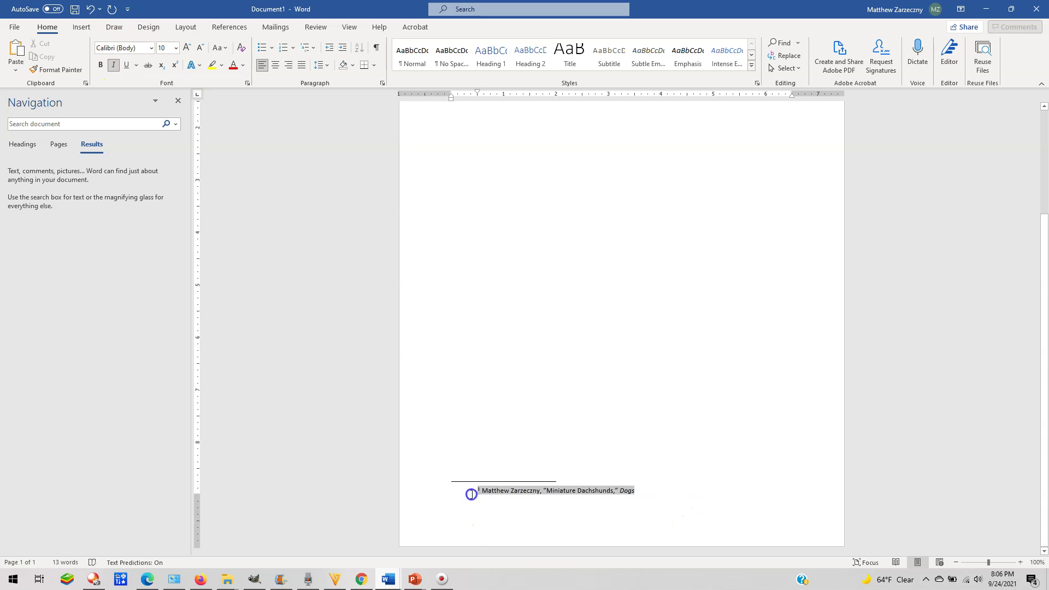
click(137, 48)
text(Times New Roman)
key(Return)
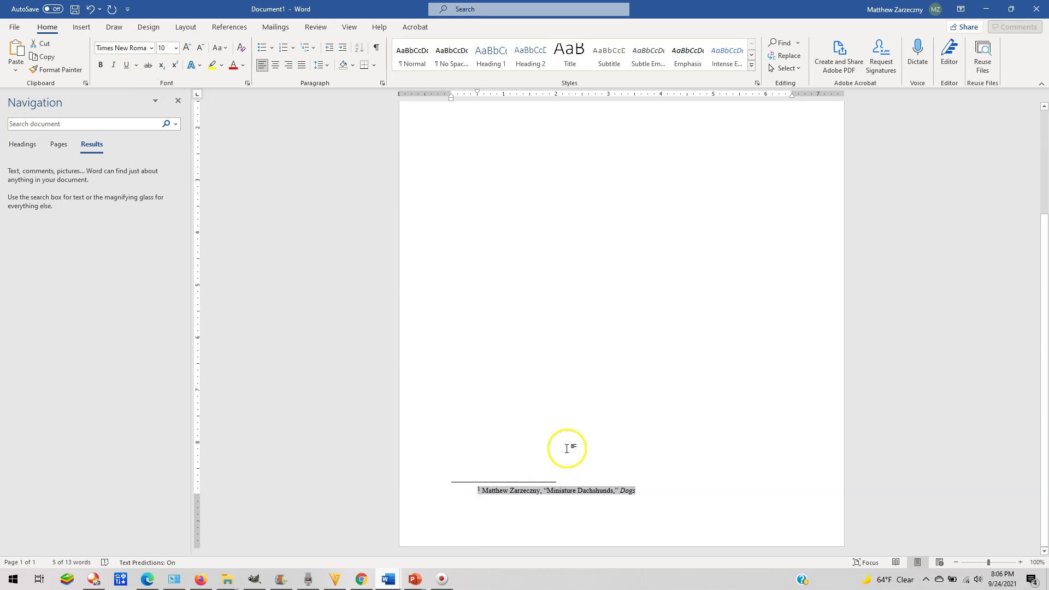
- After the title Dogs, add the non-italic publication details “(Ashland: Ashland University Press, 2021), 5.”
click(662, 493)
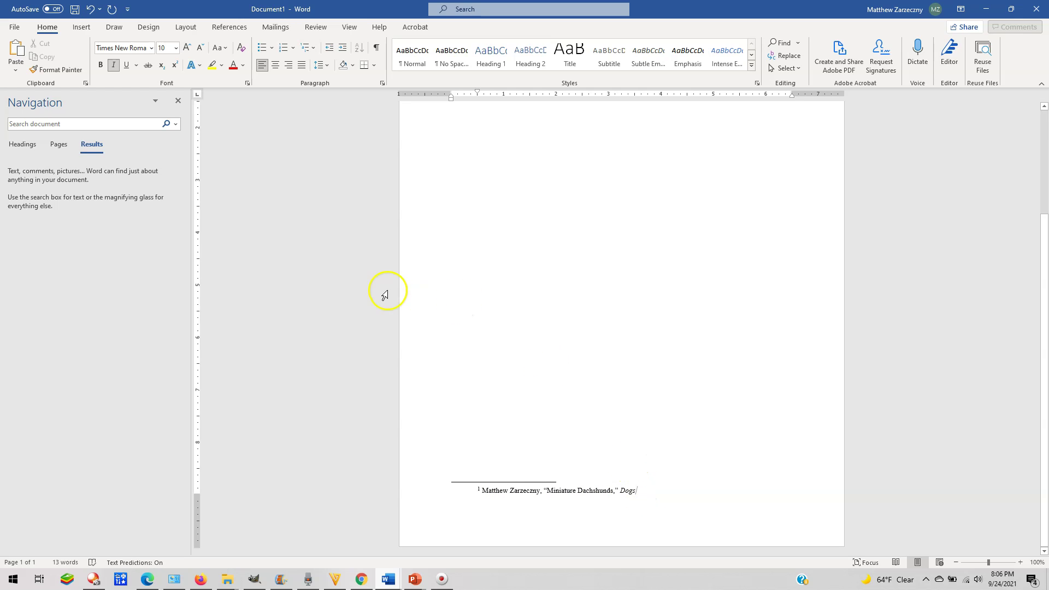
click(112, 66)
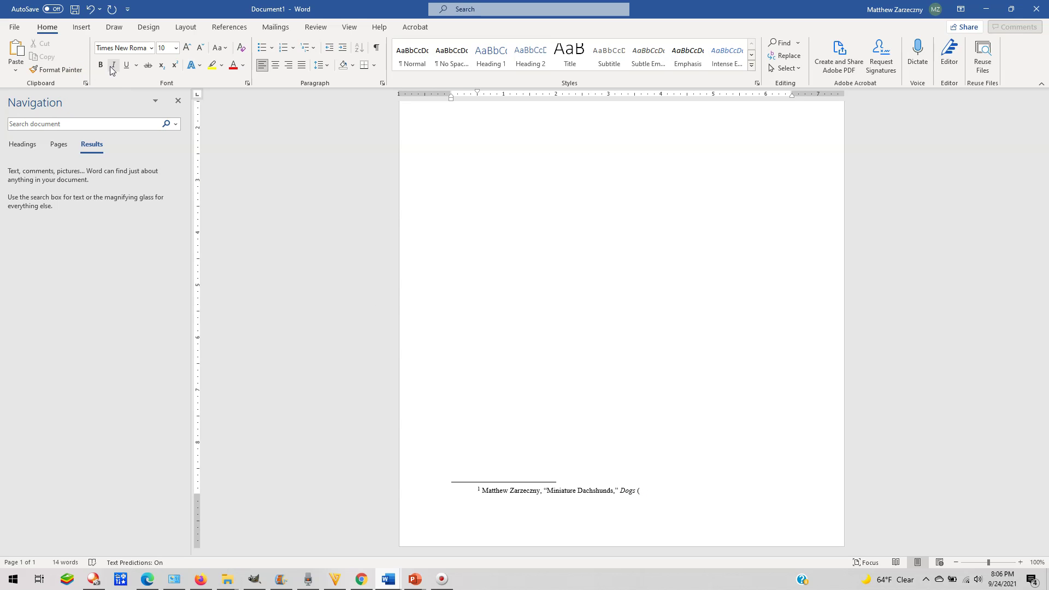
text(Ashland: Ashland University Press, 2021)
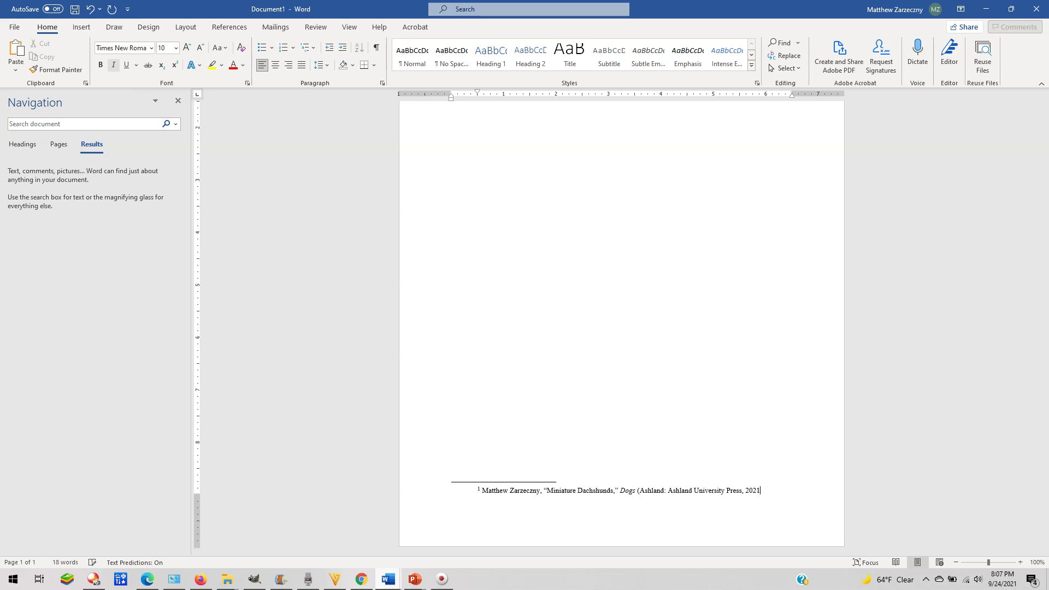
text(), 5.)
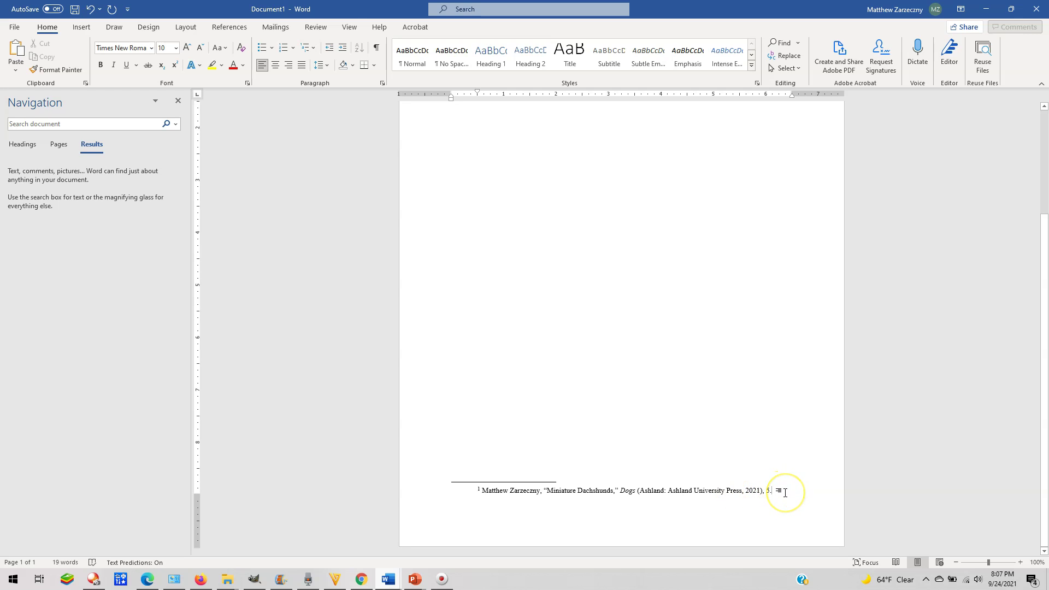
- Replace everything after the author's name in the footnote with the lecture title “Miniature Dachshunds,” in quotation marks
drag(786, 493, 547, 493)
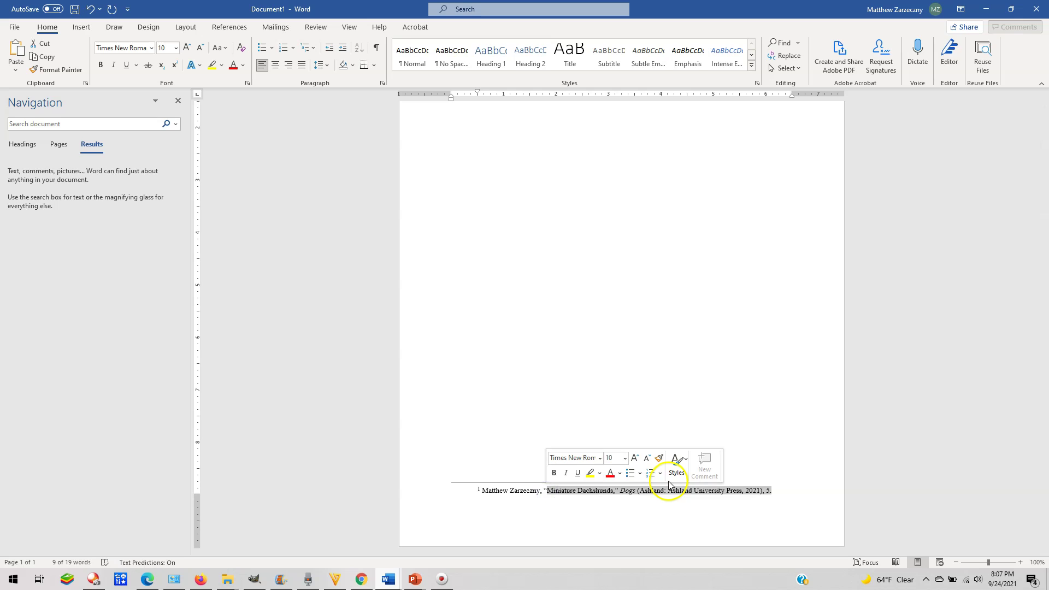
key(BackSpace)
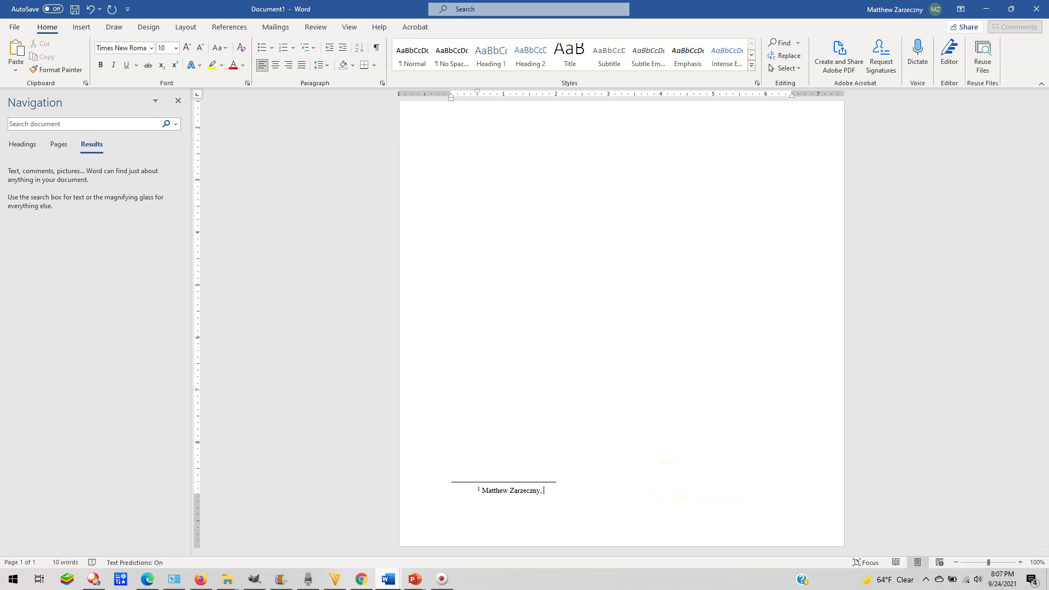
text("Miniat)
text(ture Dachshund)
text(s)
text(,")
- Add the course and lecture details “History 530: Dachshunds in History (class lecture, Ashland University, Ashland, OH, Fall 2021).” to the footnote
text( History)
text( 53)
text(0)
text(: Dac)
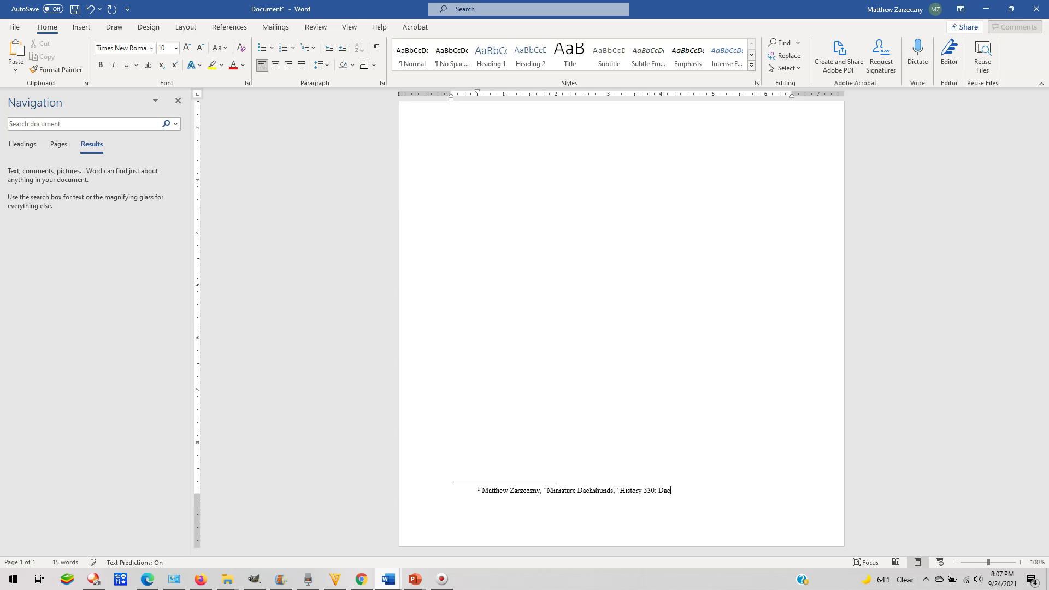
text(hshundnds in History (class lecture, Ashland Un)
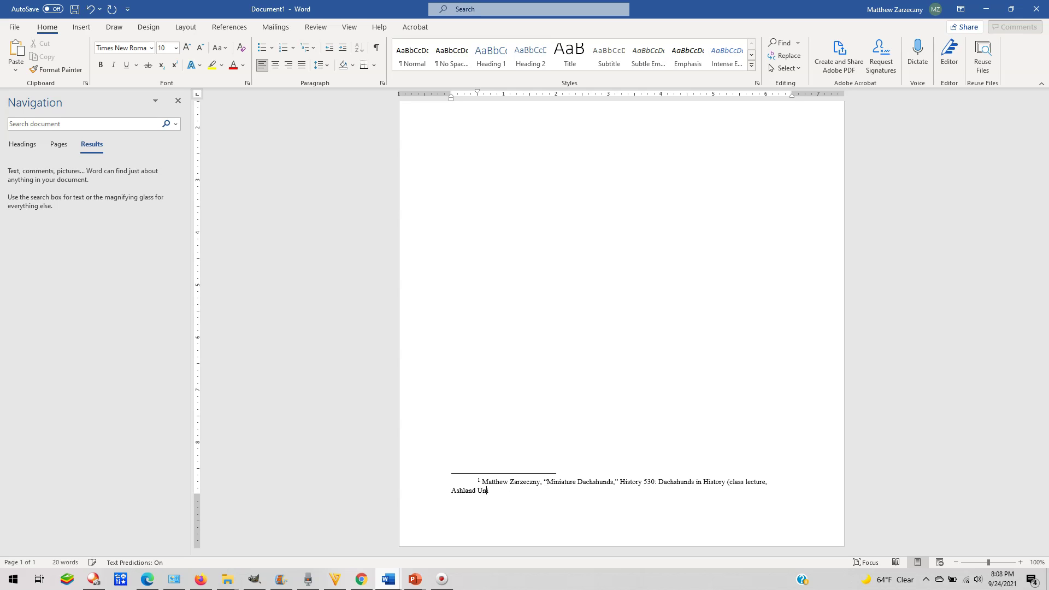
text(iversity)
text(, Ashland, OH)
text(, Fall 2021).)
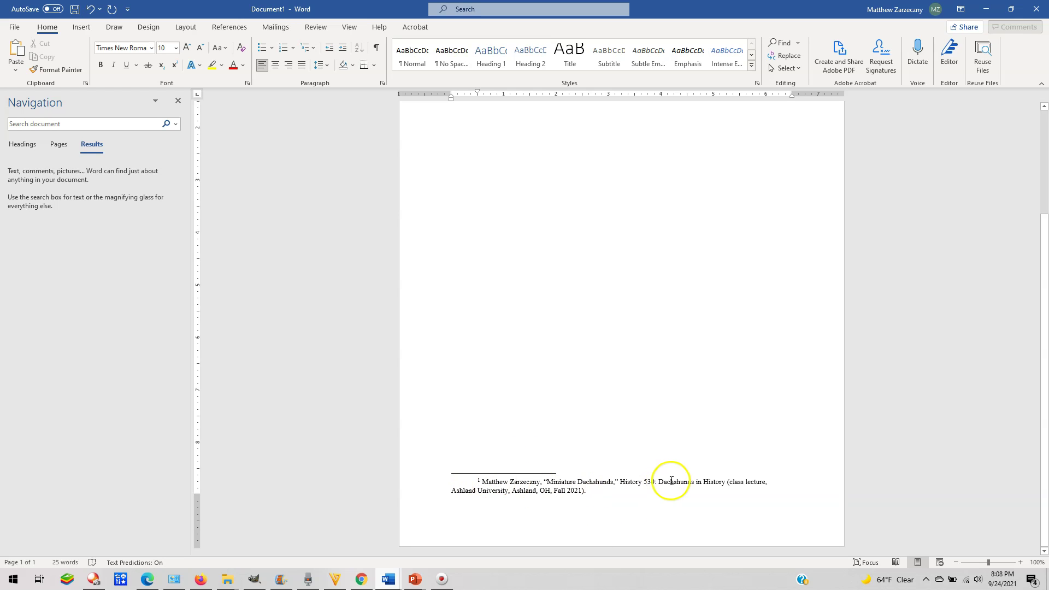
click(612, 492)
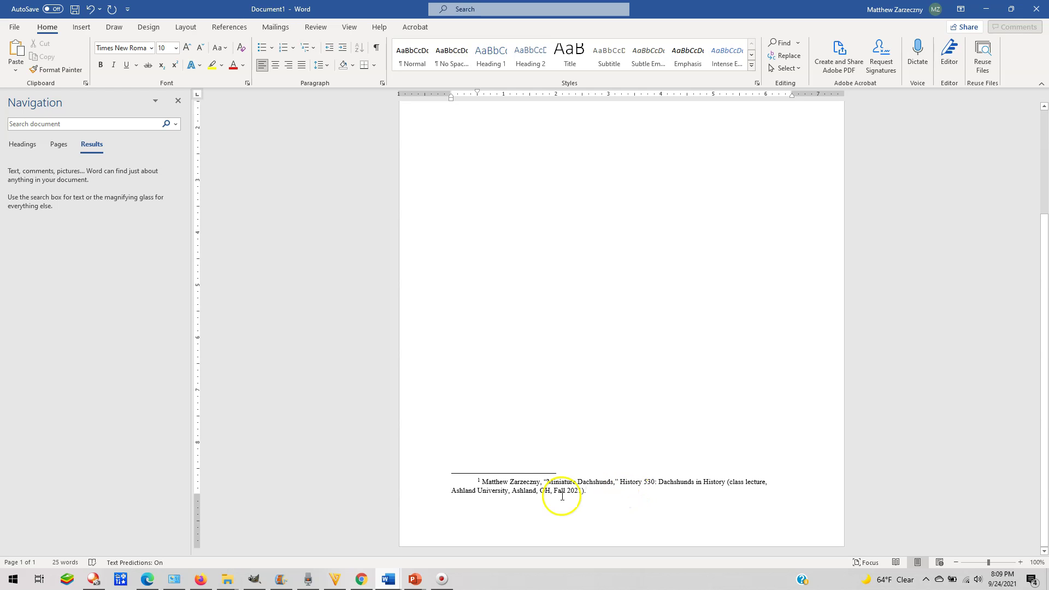
triple_click(612, 489)
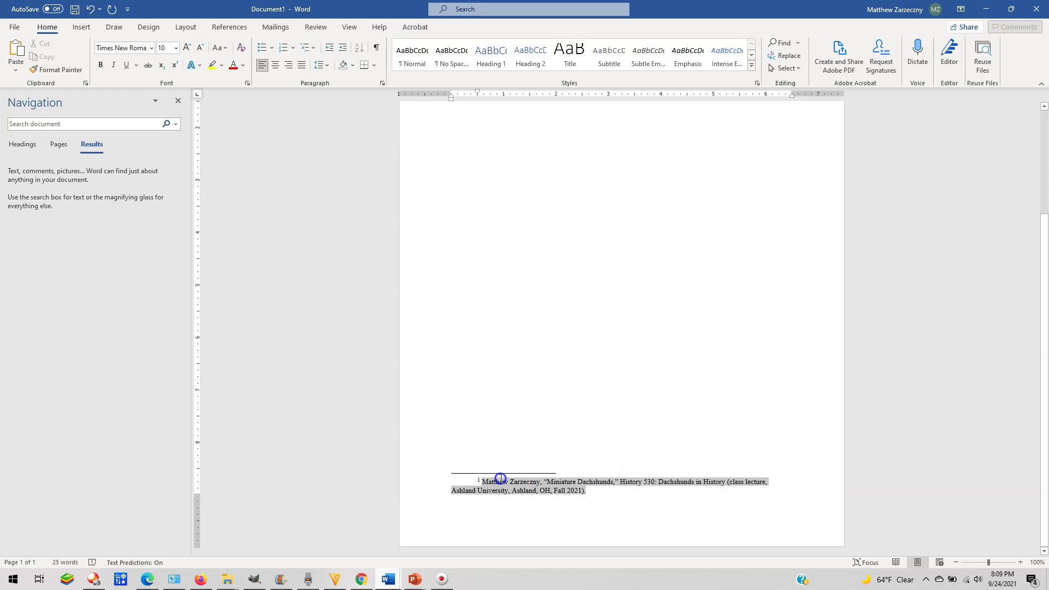
click(613, 482)
drag(614, 482, 547, 482)
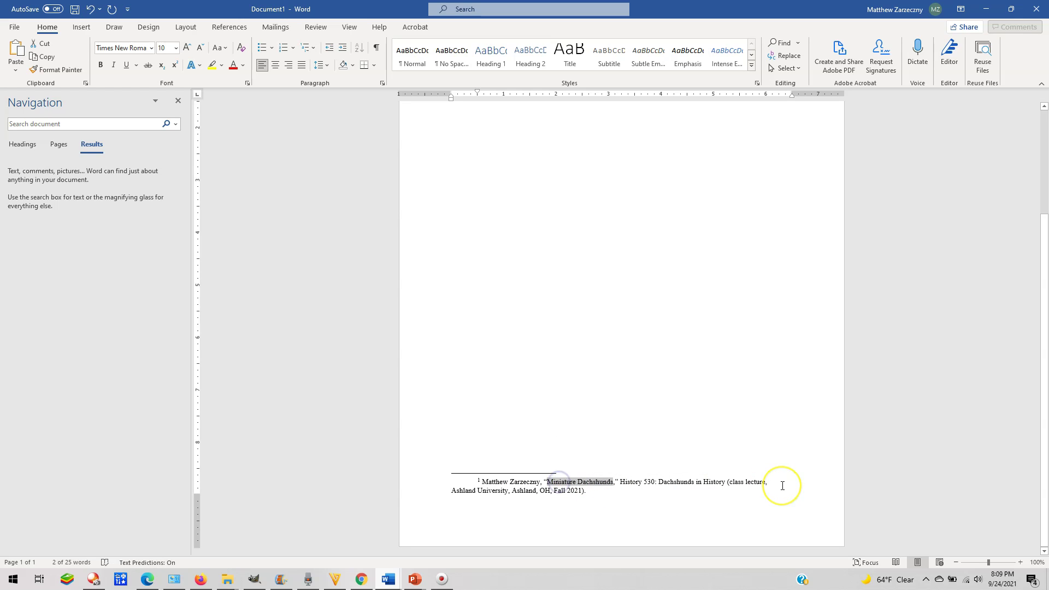
key(Right)
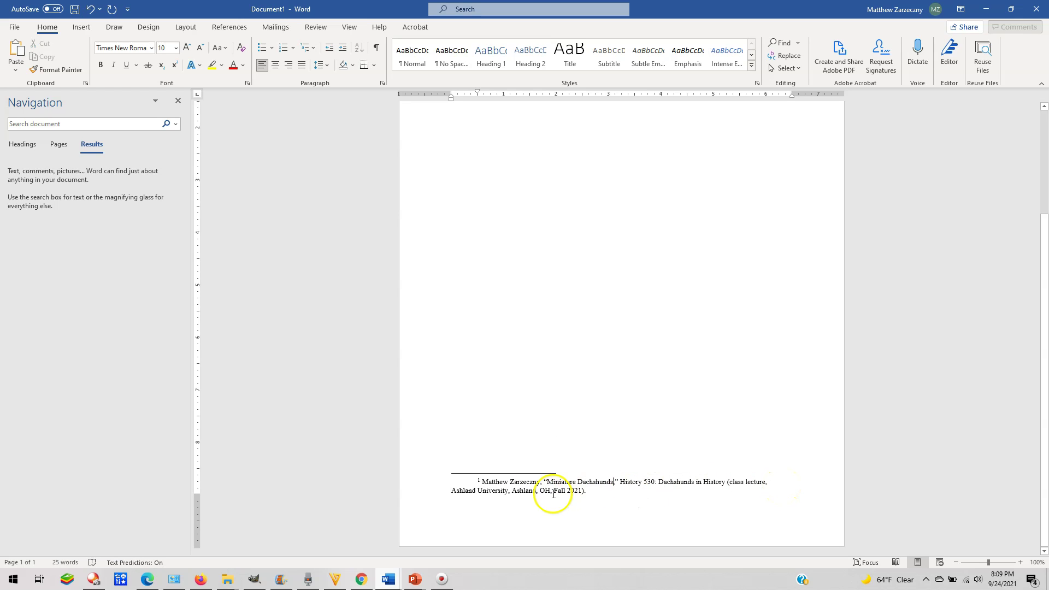
- Replace the course and lecture details in the footnote with the website details “History and Headlines, last modified April 10, 2015”
drag(590, 490, 619, 482)
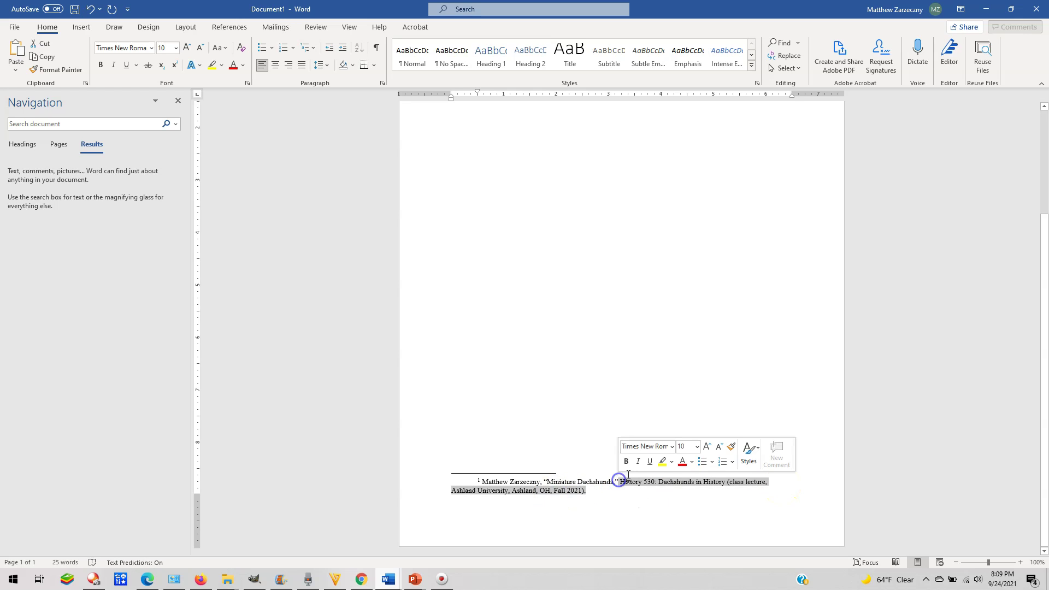
key(Delete)
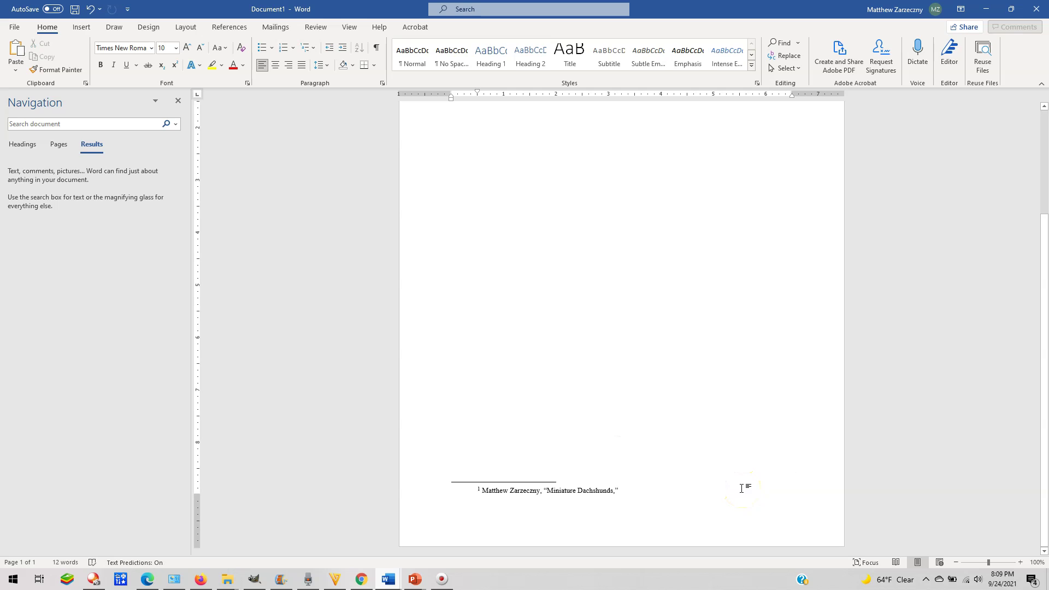
text(Hist)
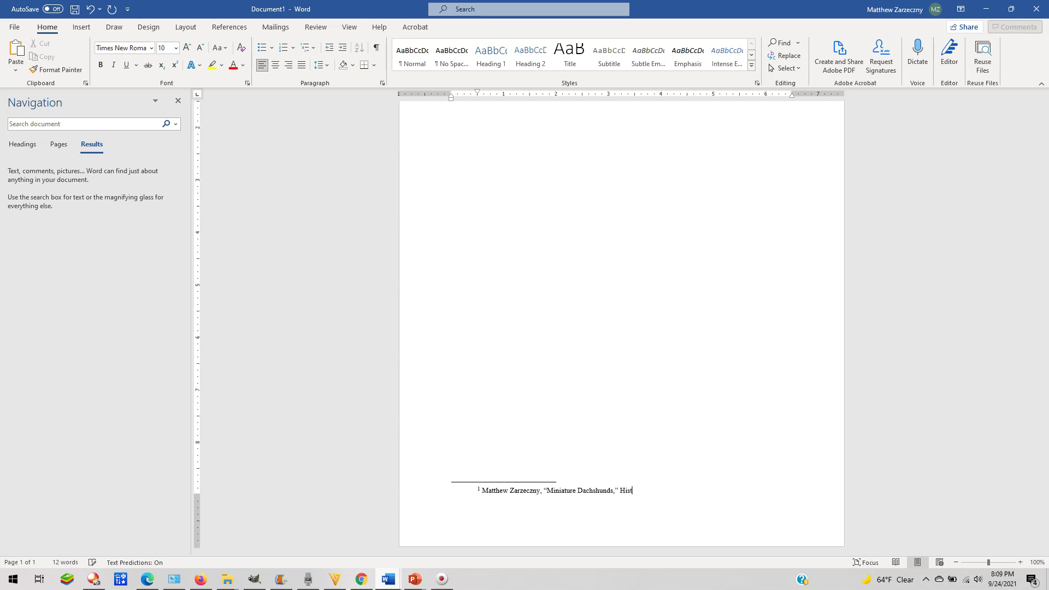
text(ory 5nd Headln)
key(BackSpace)
text(ines, last modified April 10, 2015)
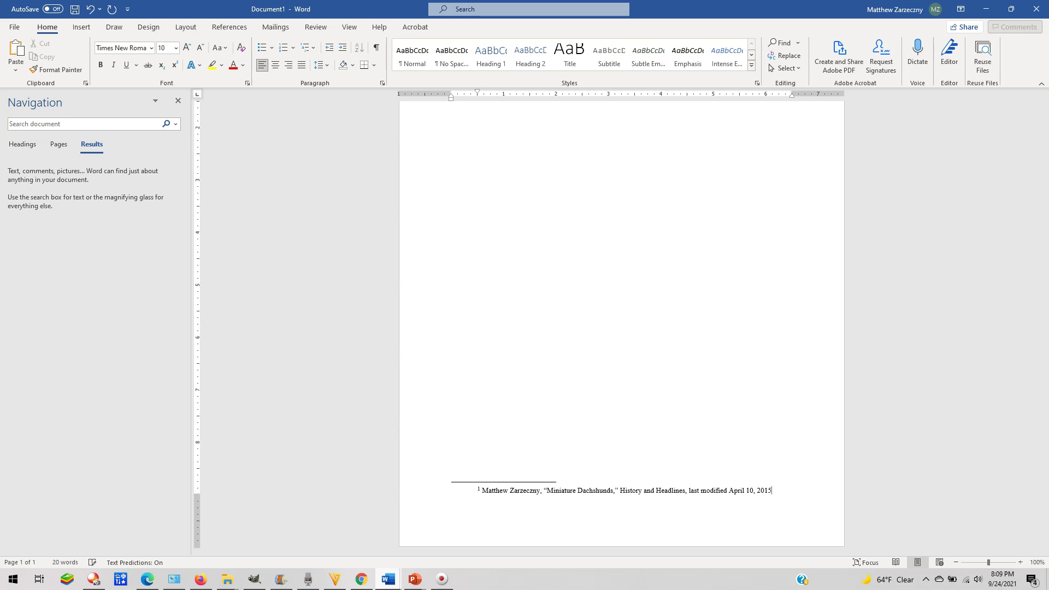
text(, http)
text(s://wwww.)
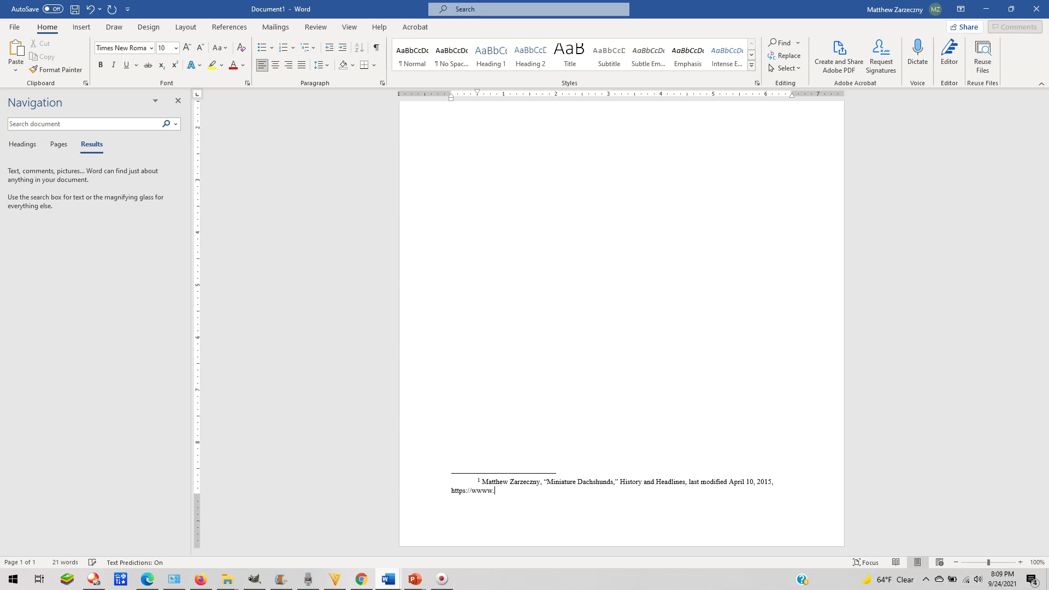
text(historyandheadlines.com/miniature-dachshunds/.)
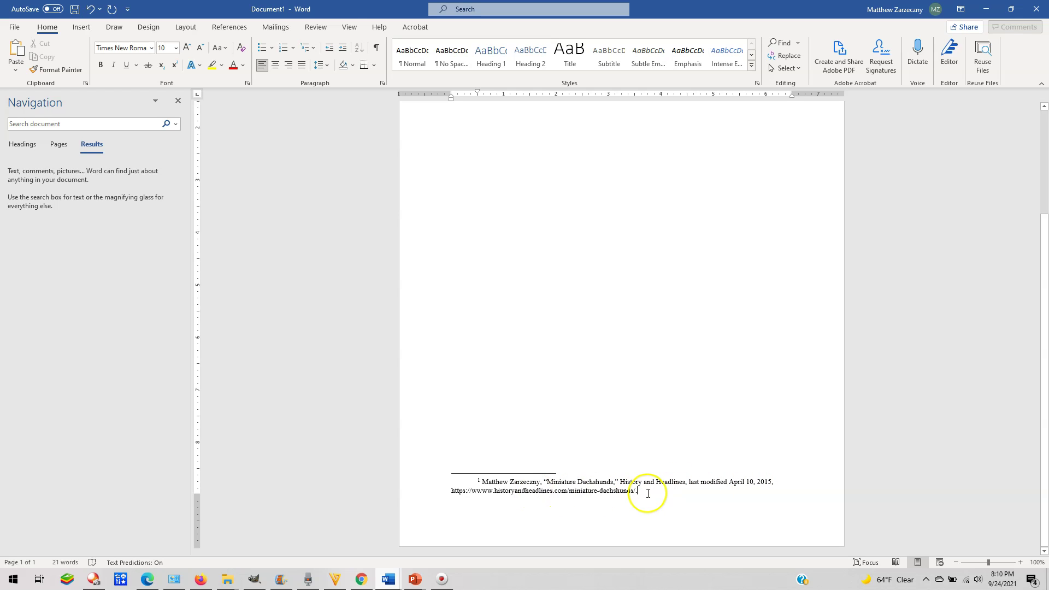
- Delete the footnote's citation text and its reference mark after the quotation
scroll(648, 494, up, 3)
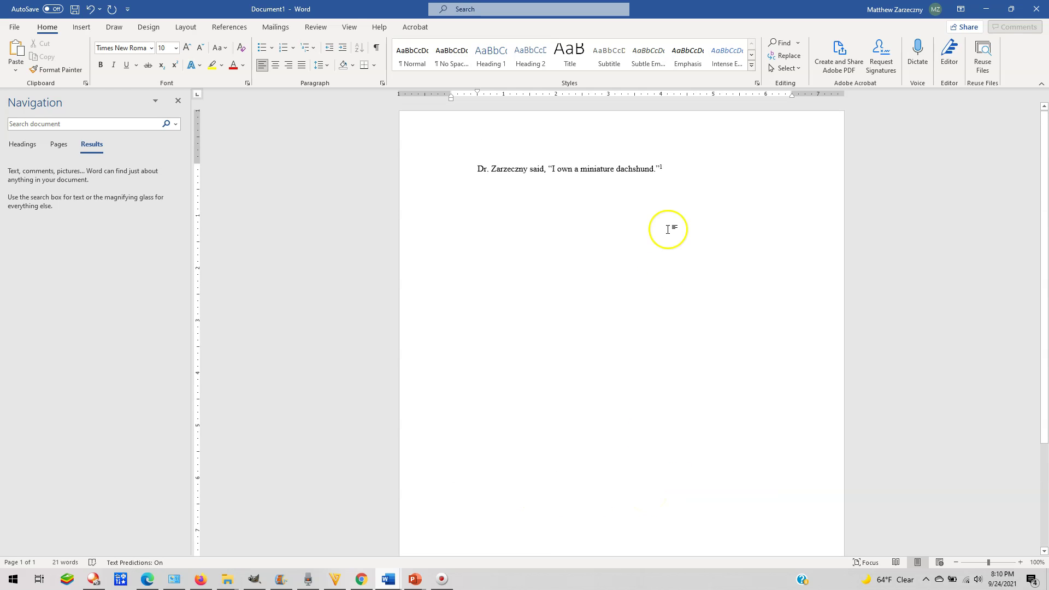
scroll(664, 300, down, 2)
scroll(665, 354, down, 1)
drag(656, 493, 428, 471)
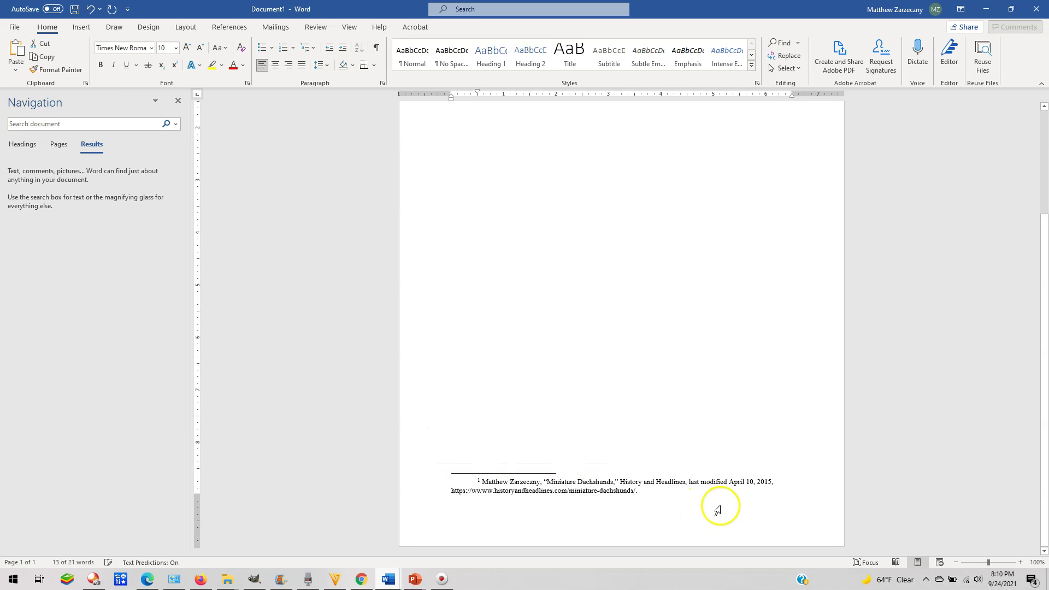
key(Delete)
scroll(656, 372, up, 5)
click(684, 168)
key(shift+Left)
key(BackSpace)
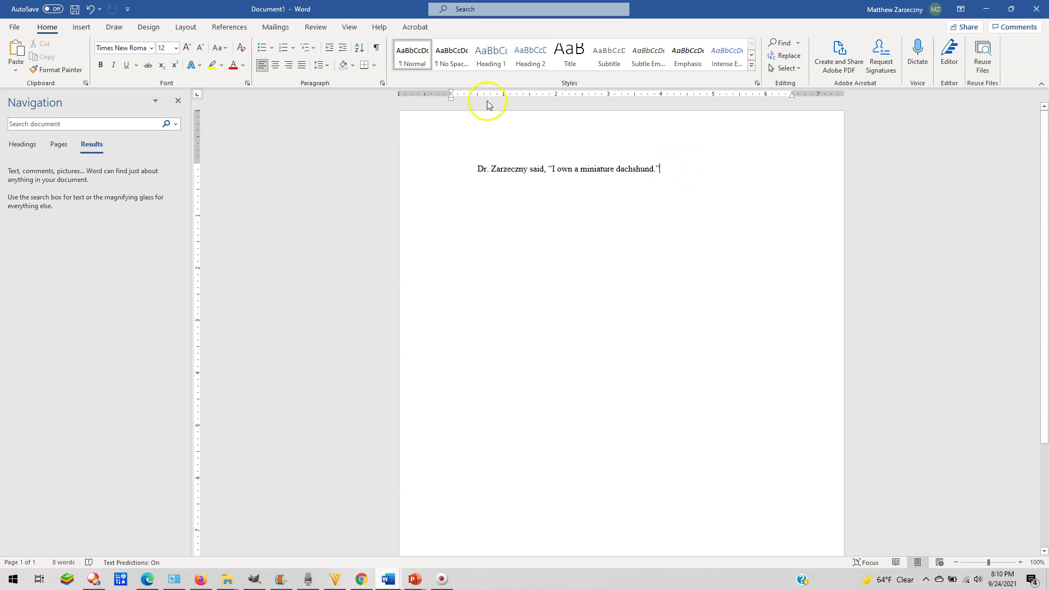
- Insert a new footnote at the end of the quotation and give it a 0.5" first-line indent
click(229, 28)
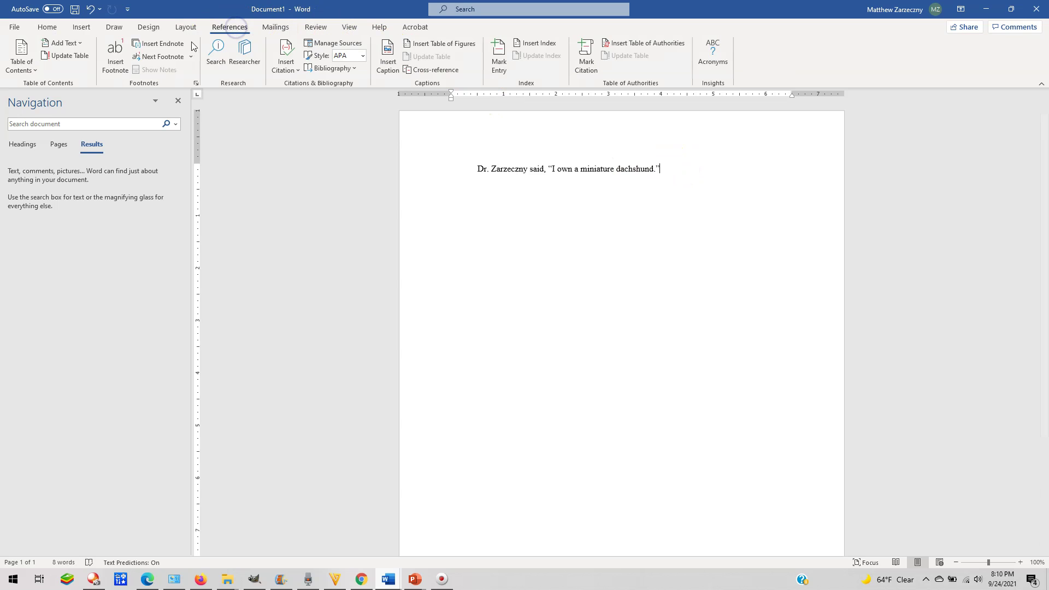
click(114, 55)
right_click(516, 531)
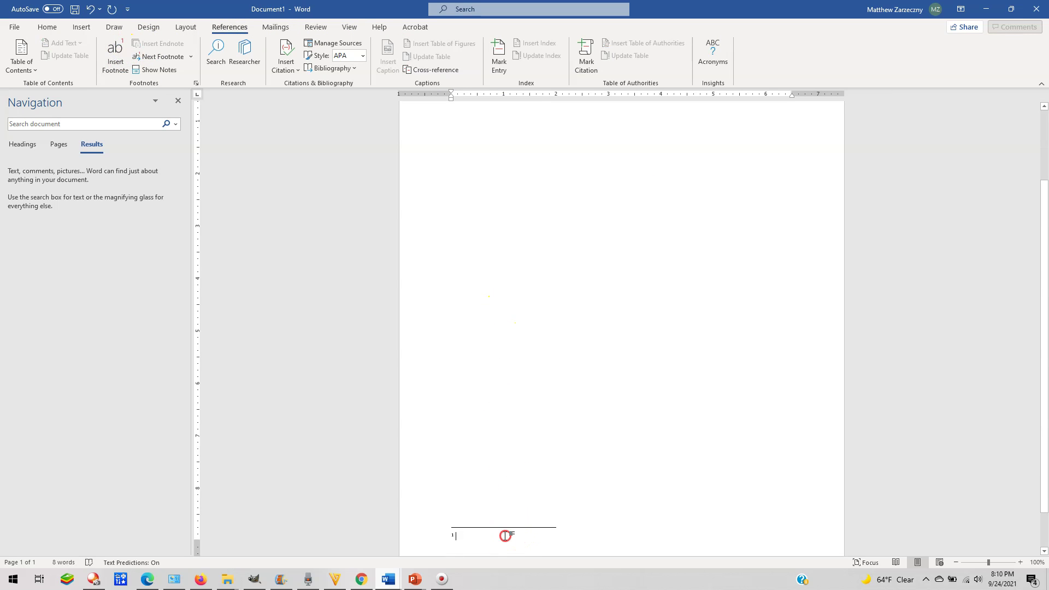
click(554, 419)
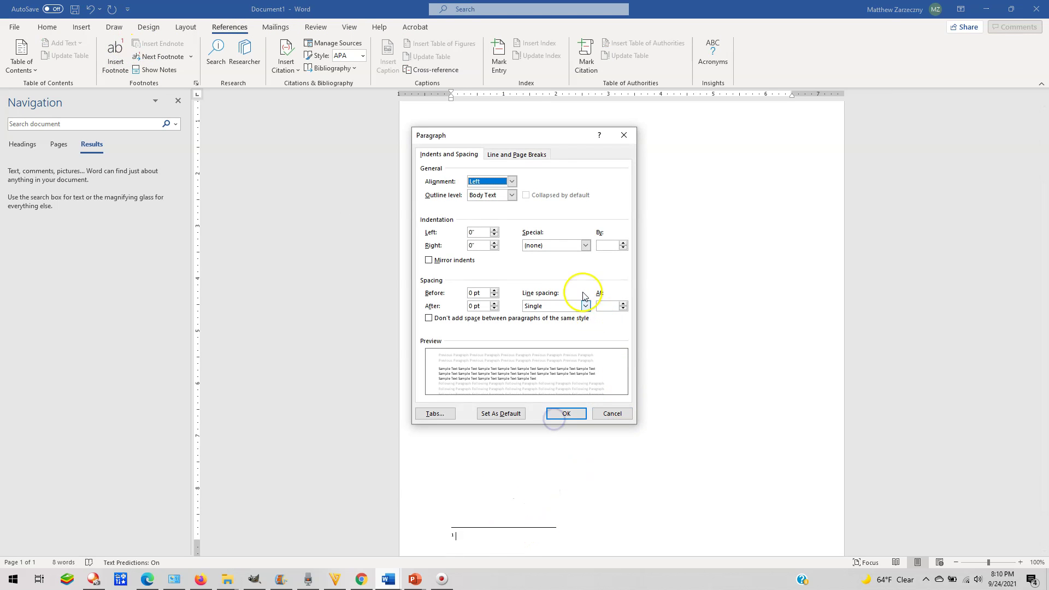
click(585, 245)
click(561, 263)
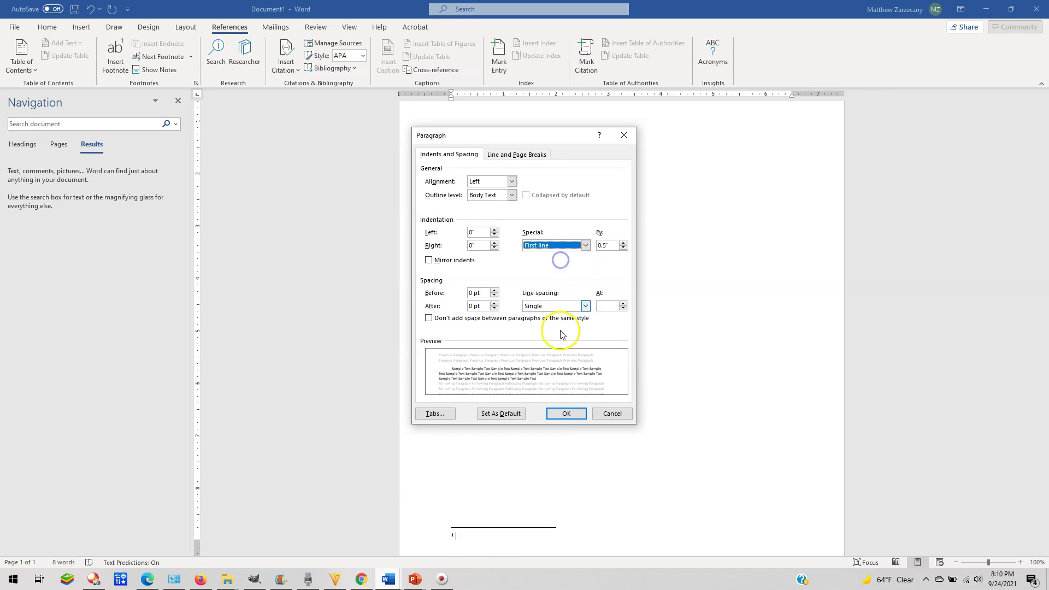
click(566, 414)
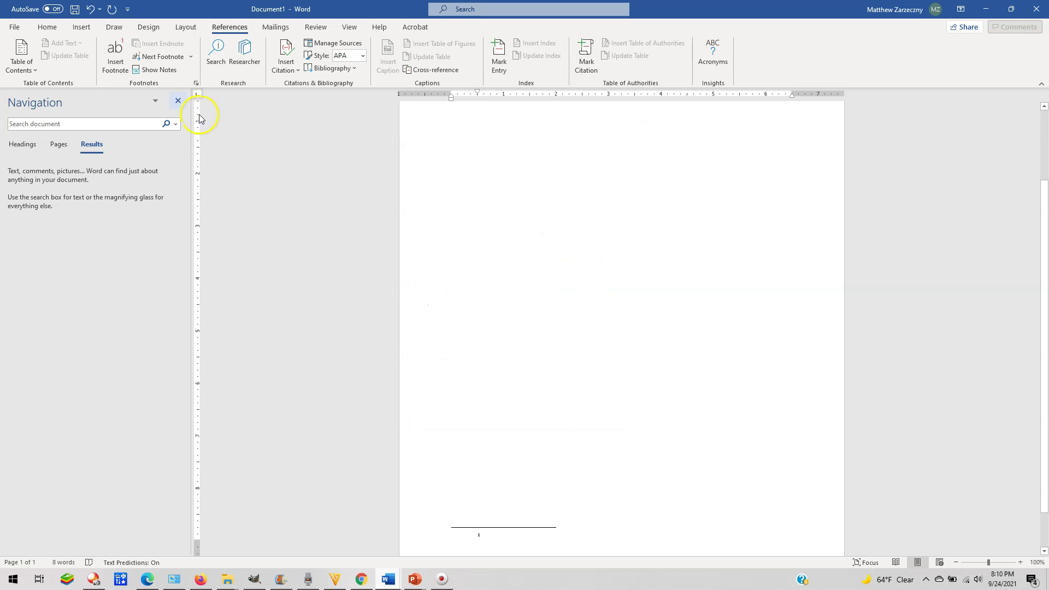
- Set the font for the new footnote's text to Times New Roman
click(47, 27)
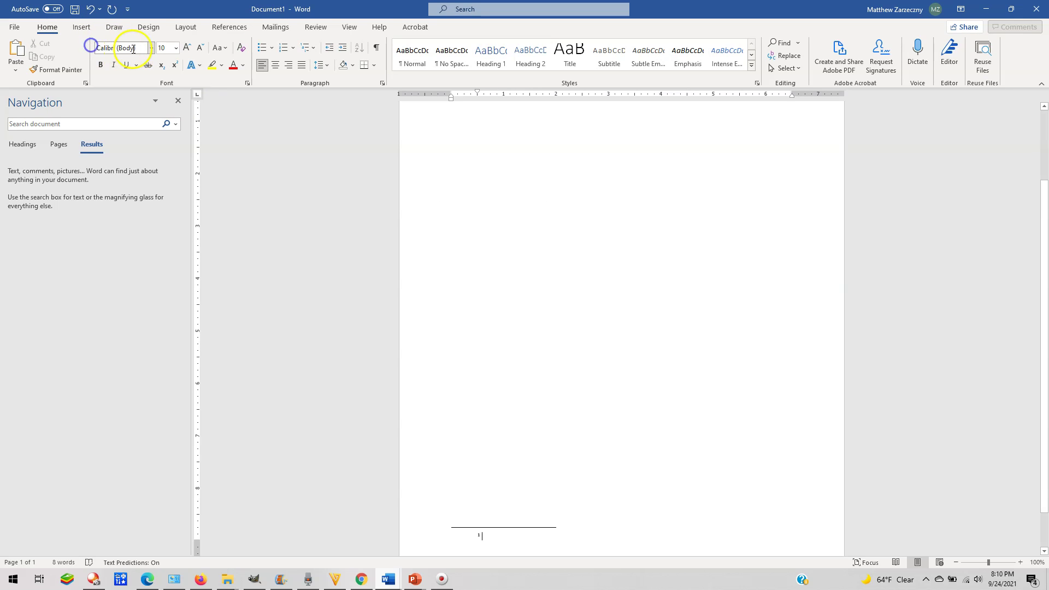
click(99, 47)
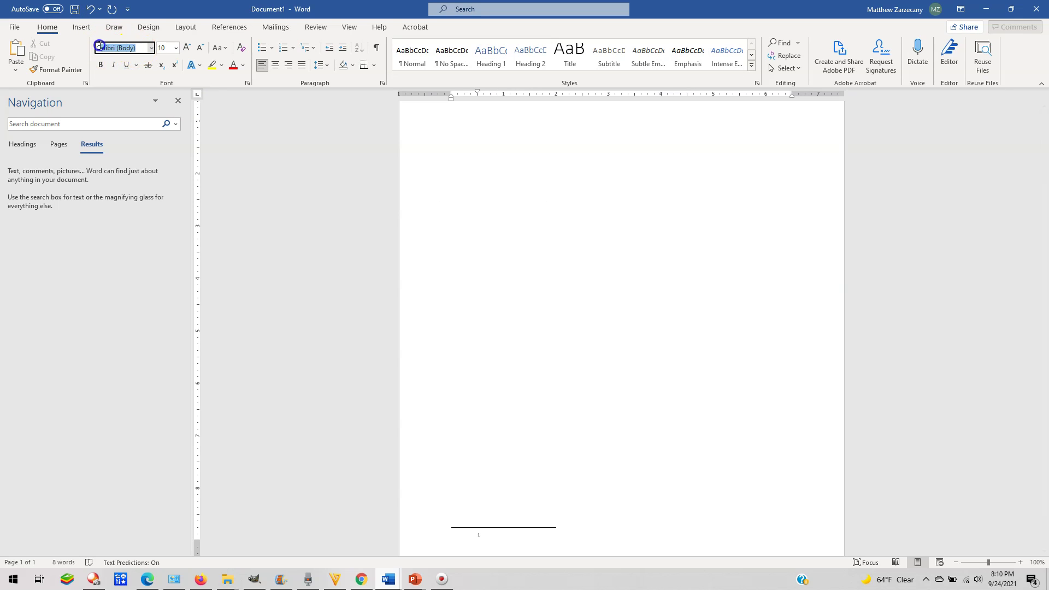
text(Times New Roma)
key(Return)
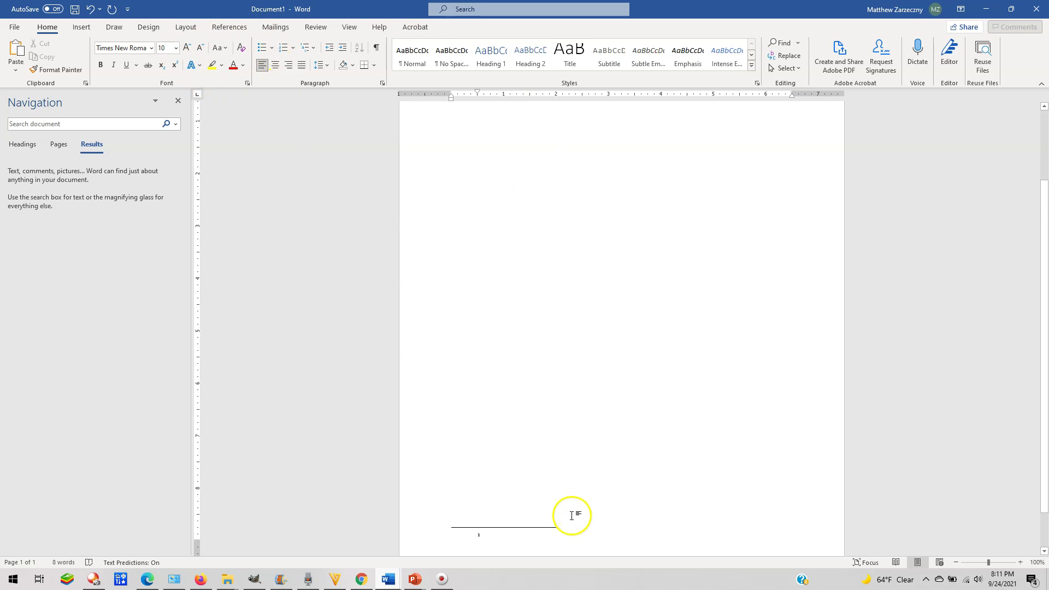
scroll(562, 504, up, 3)
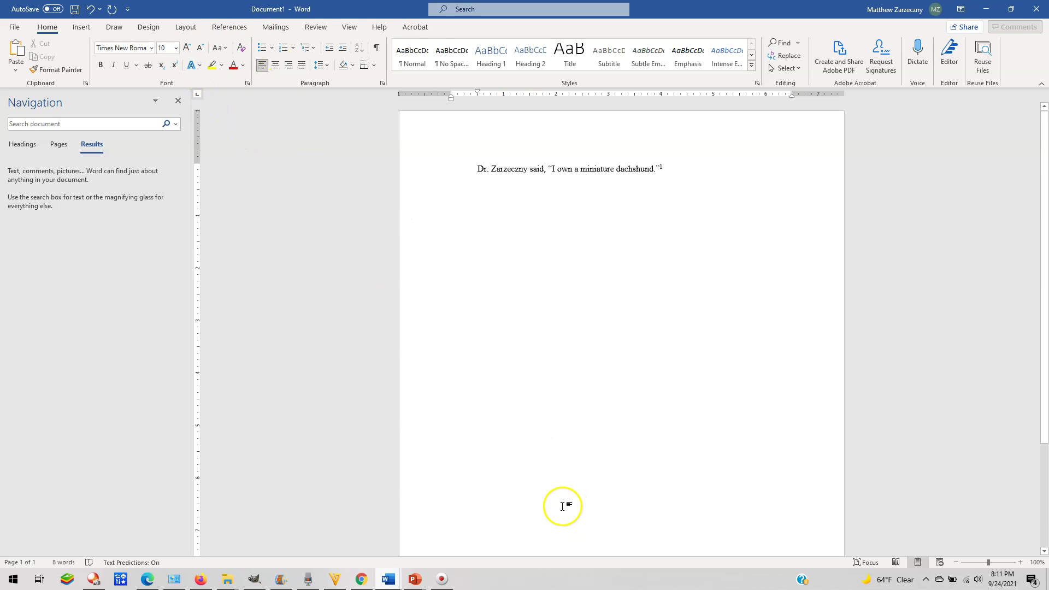
click(678, 168)
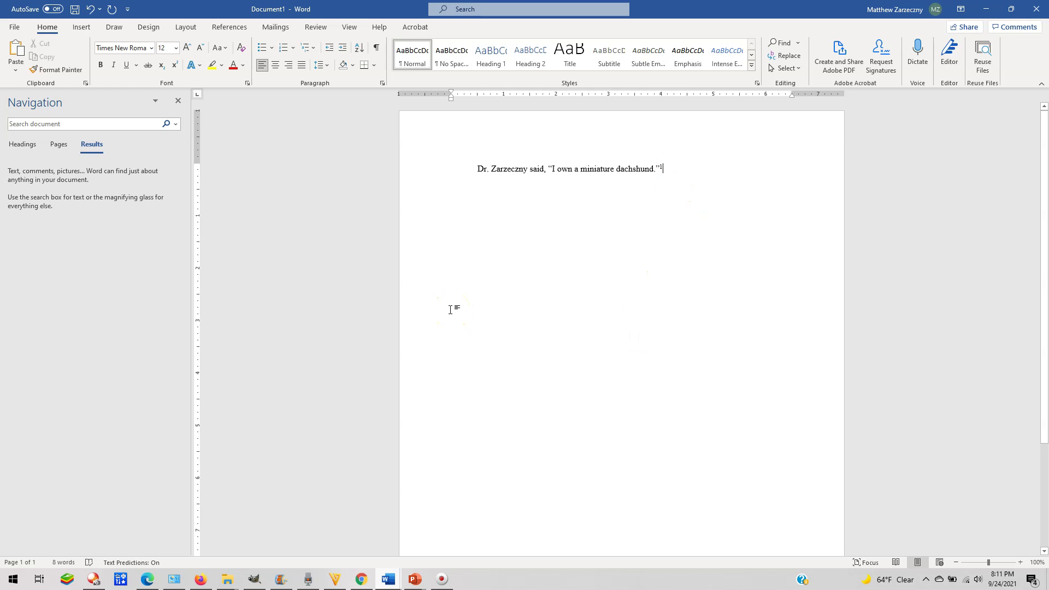
click(446, 302)
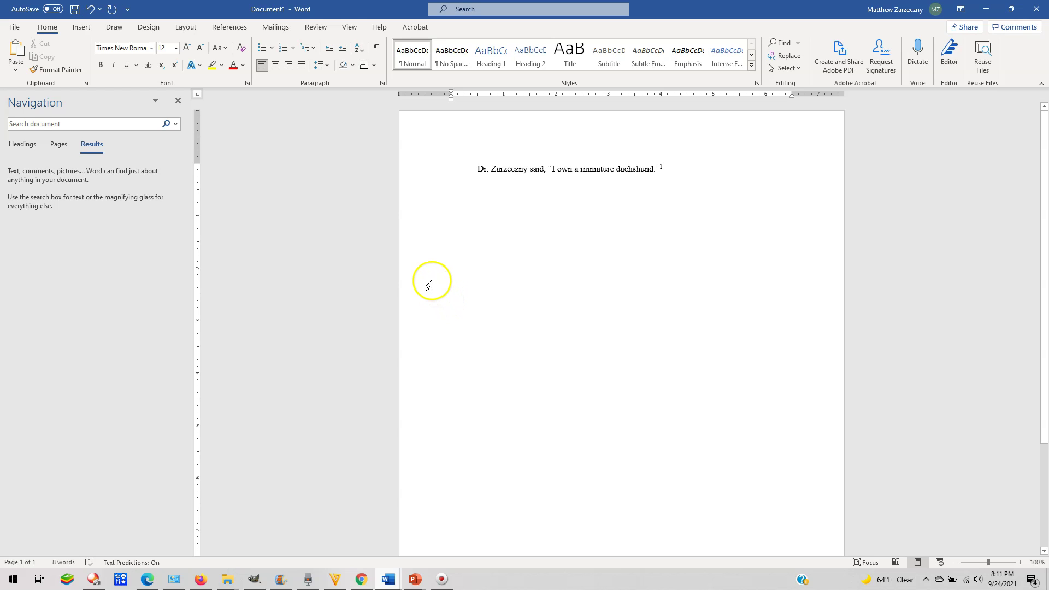